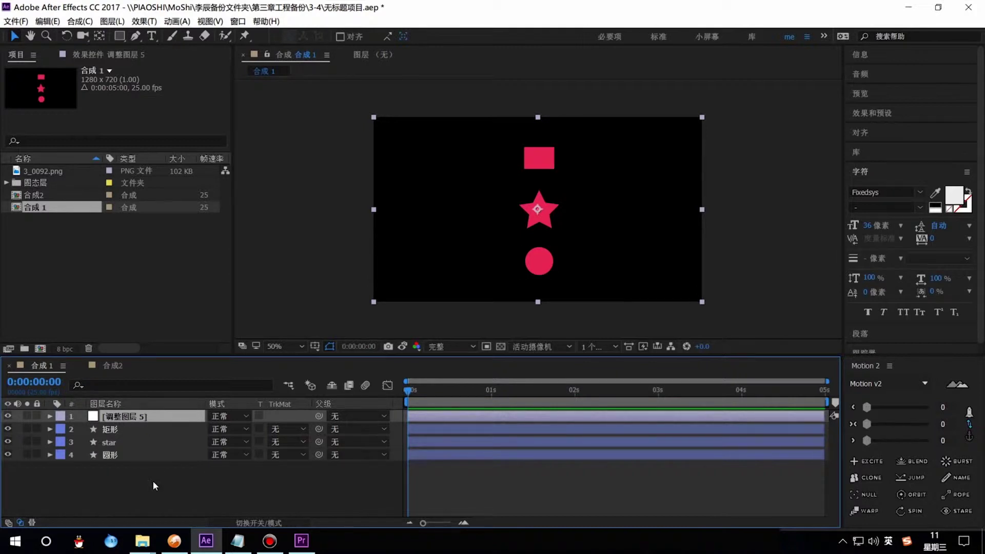
# Apply the Fill (填充) effect to the adjustment layer 调整图层 5 above the three shape layers
pyautogui.moveTo(155, 483); pyautogui.dragTo(110, 424)
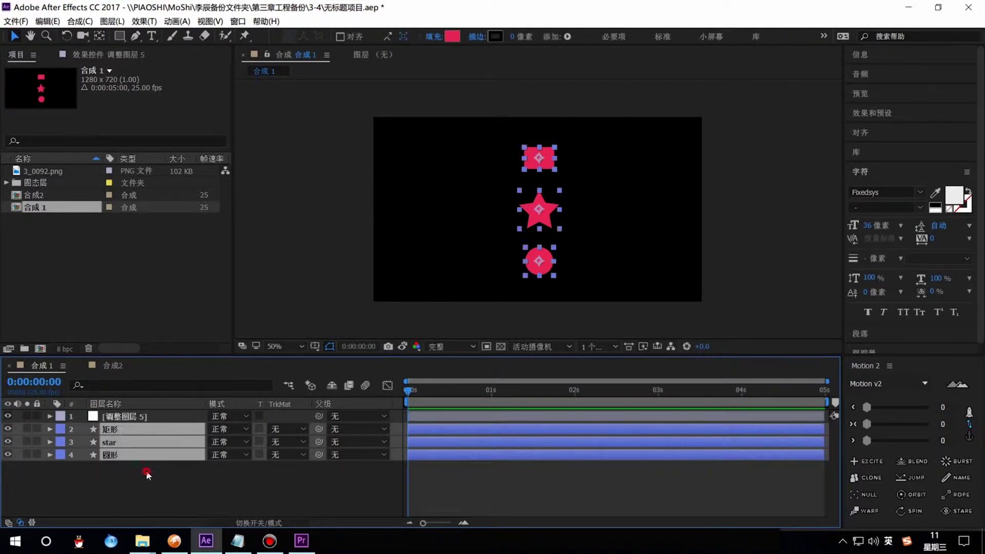
pyautogui.moveTo(146, 470); pyautogui.dragTo(114, 430)
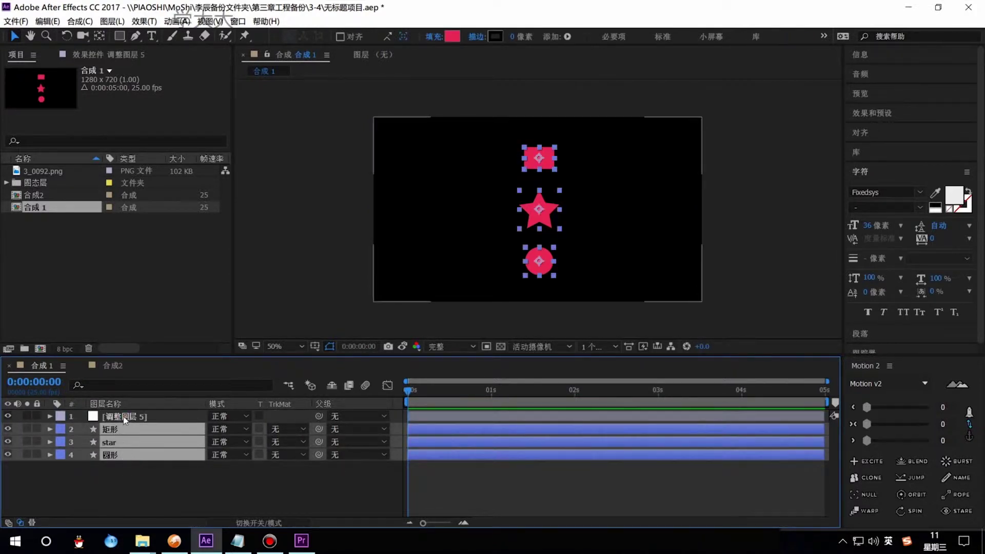
pyautogui.click(125, 420)
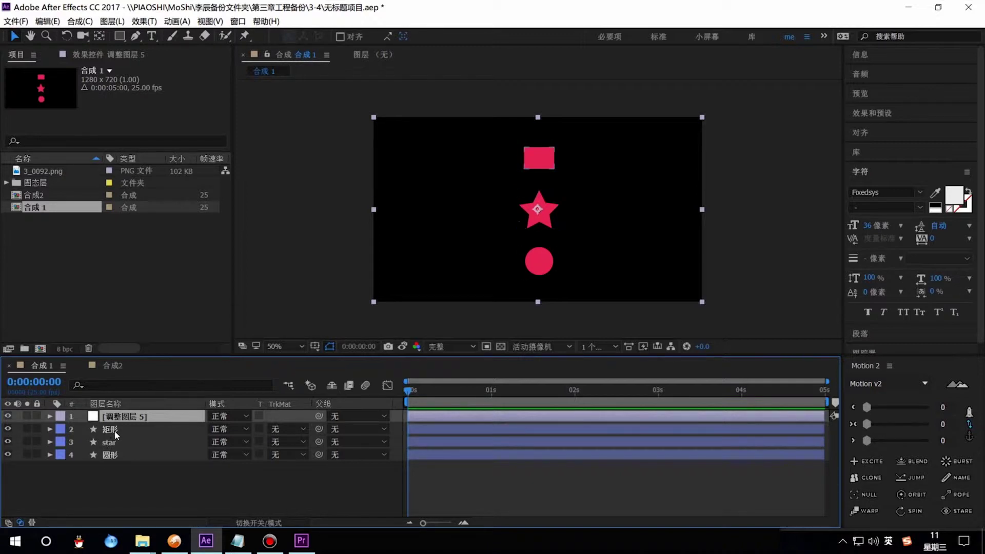
pyautogui.click(144, 22)
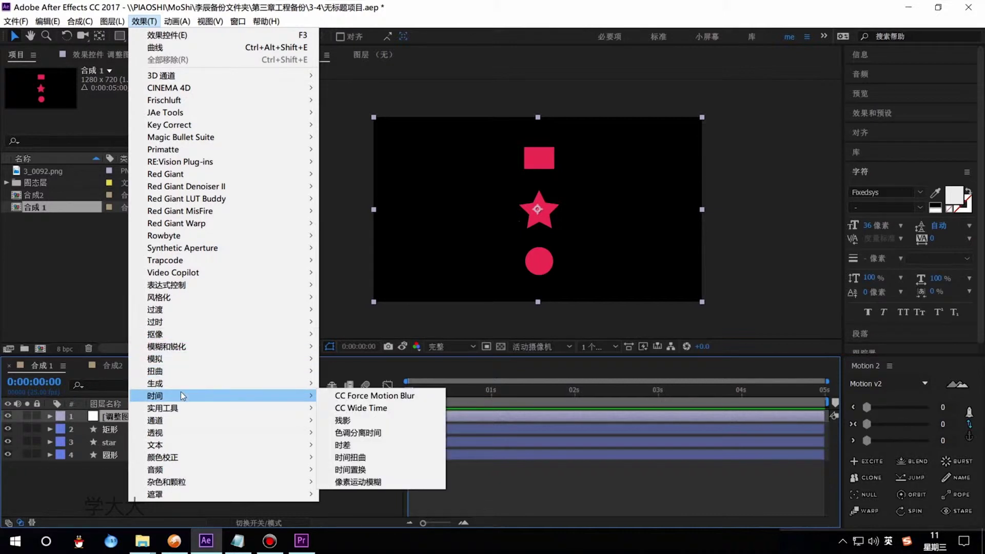
pyautogui.moveTo(184, 384)
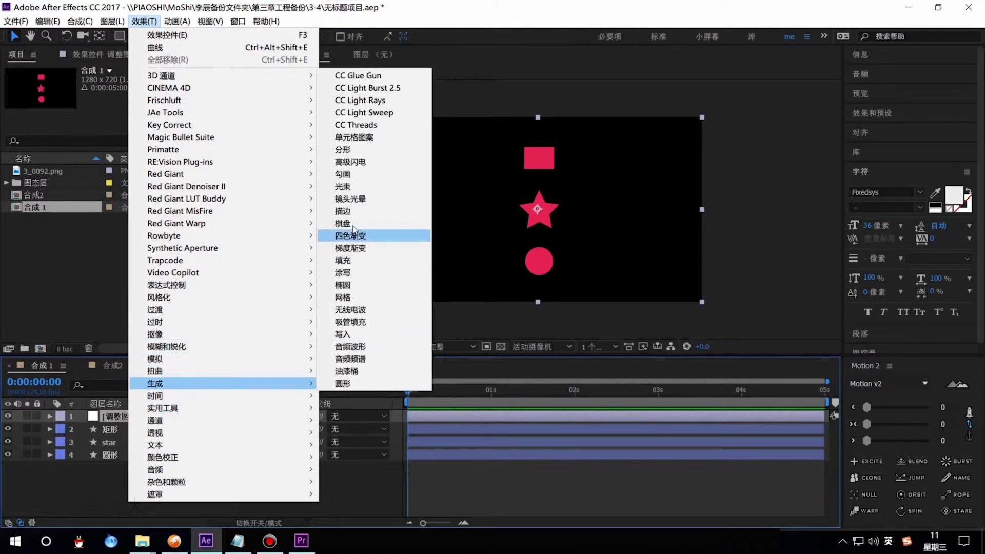
pyautogui.click(365, 258)
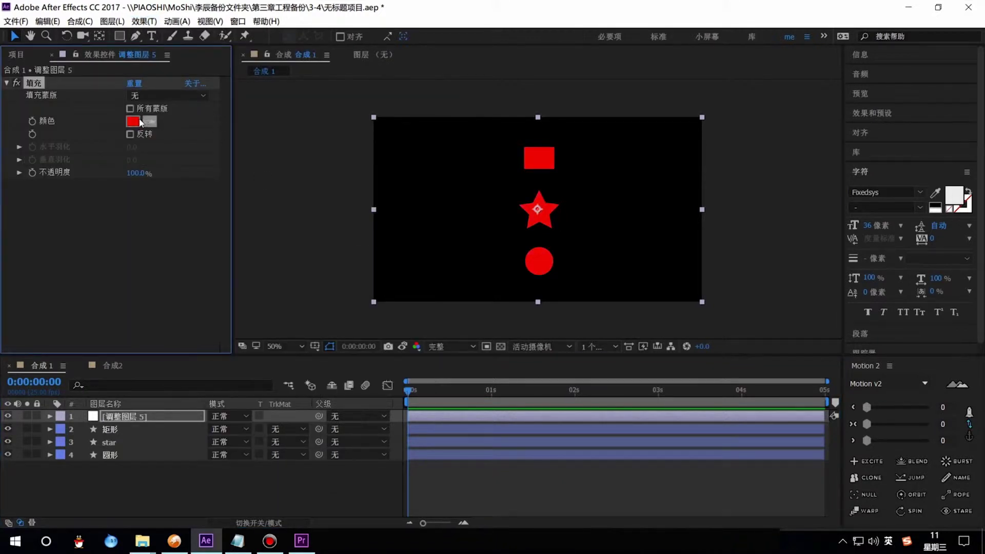
# Set the Fill effect's colour to a bright blue, about 0088FF
pyautogui.click(133, 121)
pyautogui.click(368, 247)
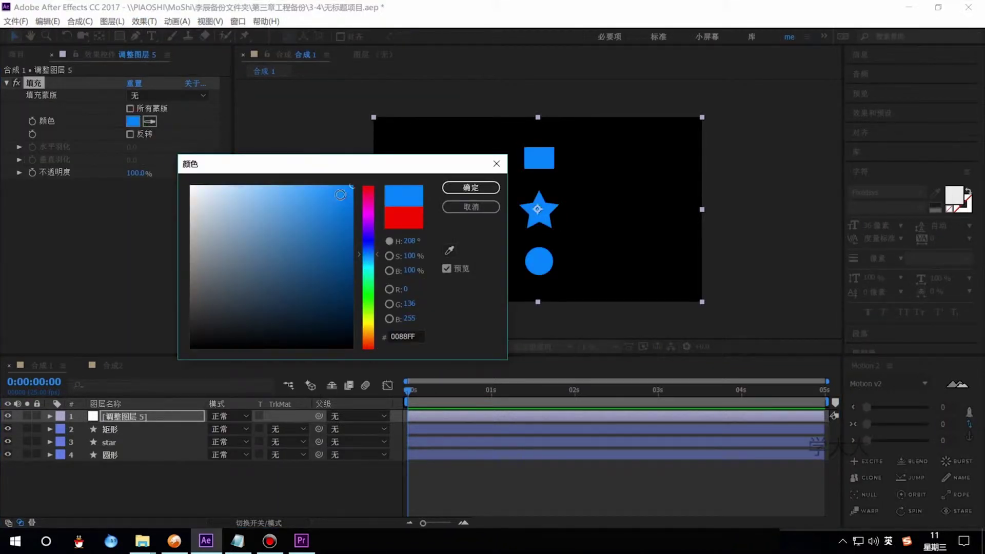
pyautogui.click(470, 187)
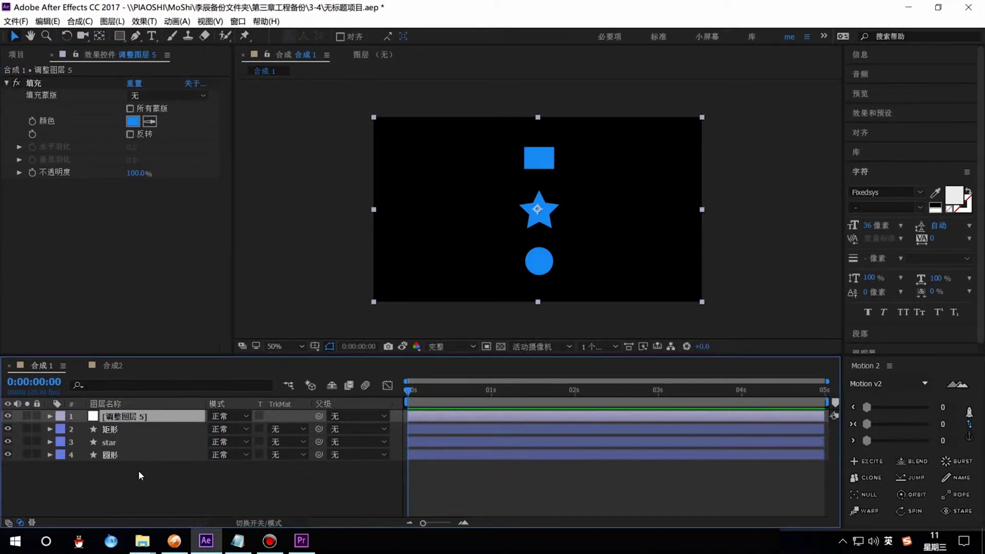
# Examine the 矩形, star and 圆形 layers one by one and compare their effect settings with the adjustment layer's
pyautogui.click(116, 430)
pyautogui.click(117, 443)
pyautogui.click(118, 455)
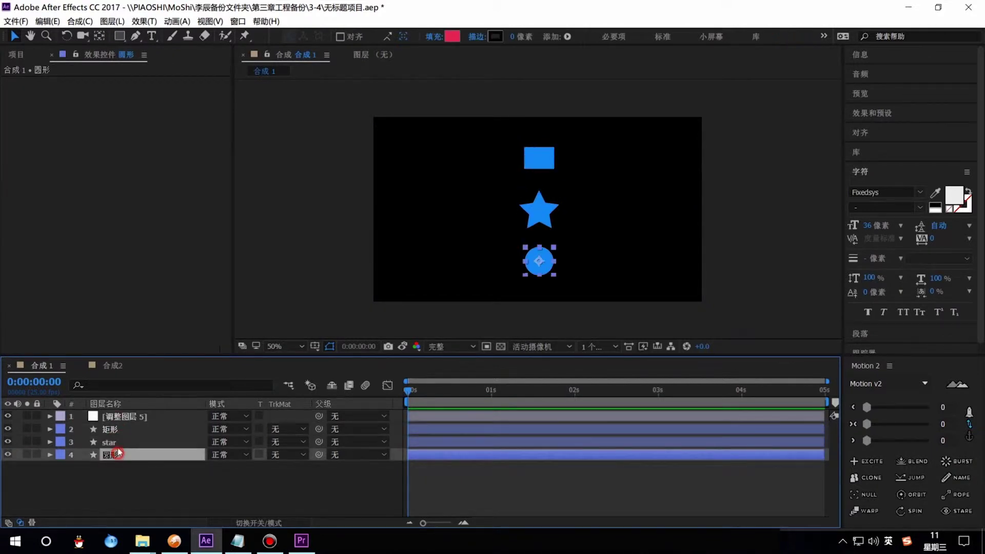
pyautogui.click(117, 430)
pyautogui.click(122, 417)
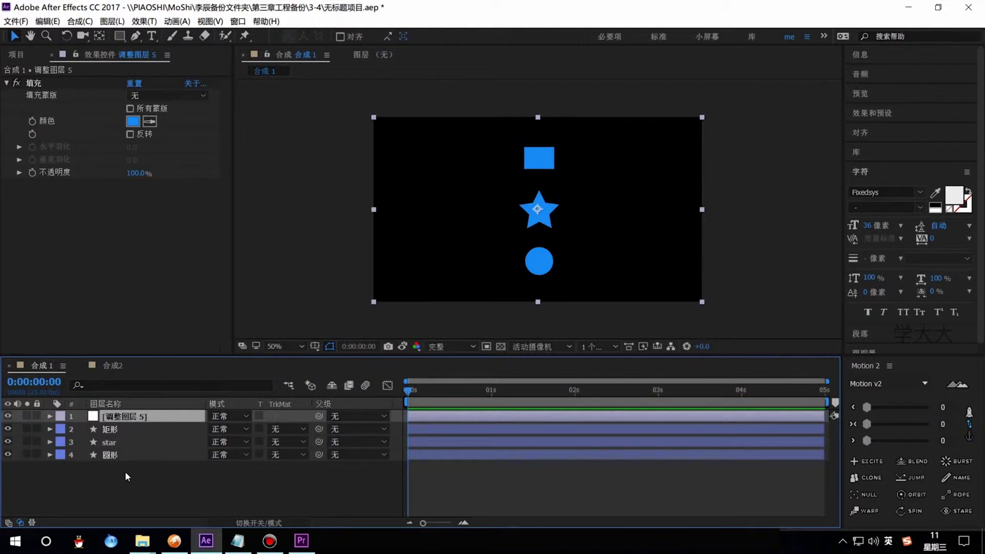
pyautogui.click(117, 431)
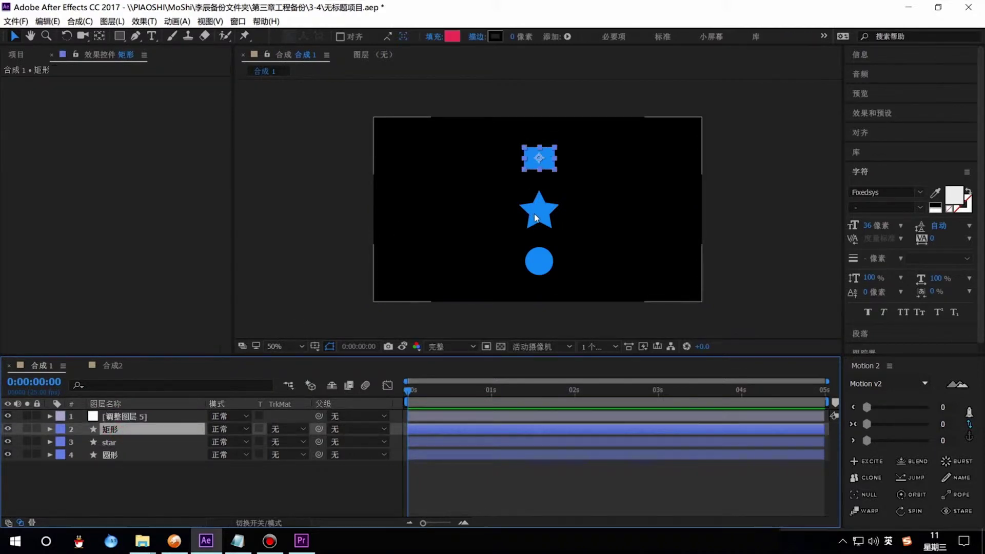
pyautogui.click(115, 455)
pyautogui.click(116, 429)
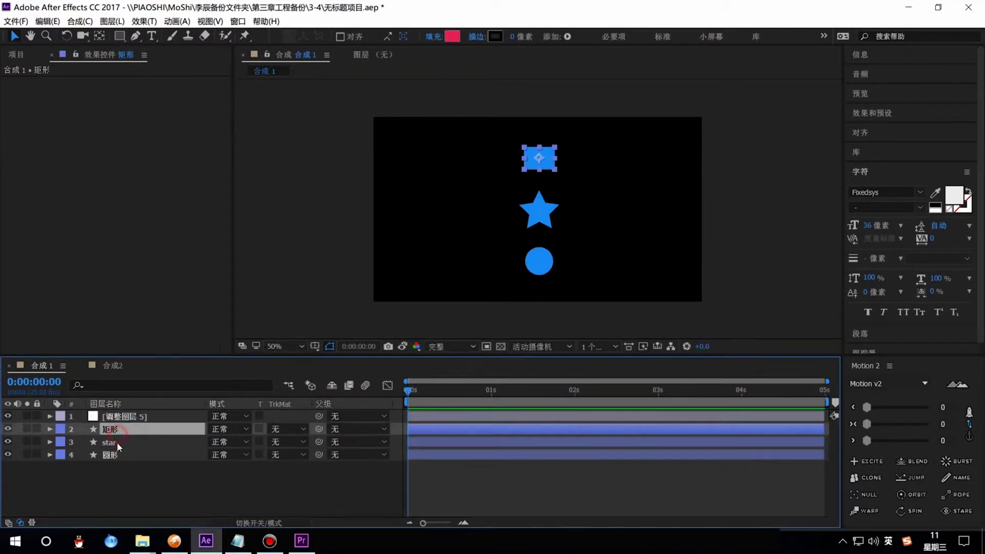
pyautogui.click(117, 443)
pyautogui.click(116, 455)
# Move the adjustment layer below 矩形, further down below star, and back to the top of the layer stack
pyautogui.click(122, 417)
pyautogui.moveTo(125, 418); pyautogui.dragTo(125, 434)
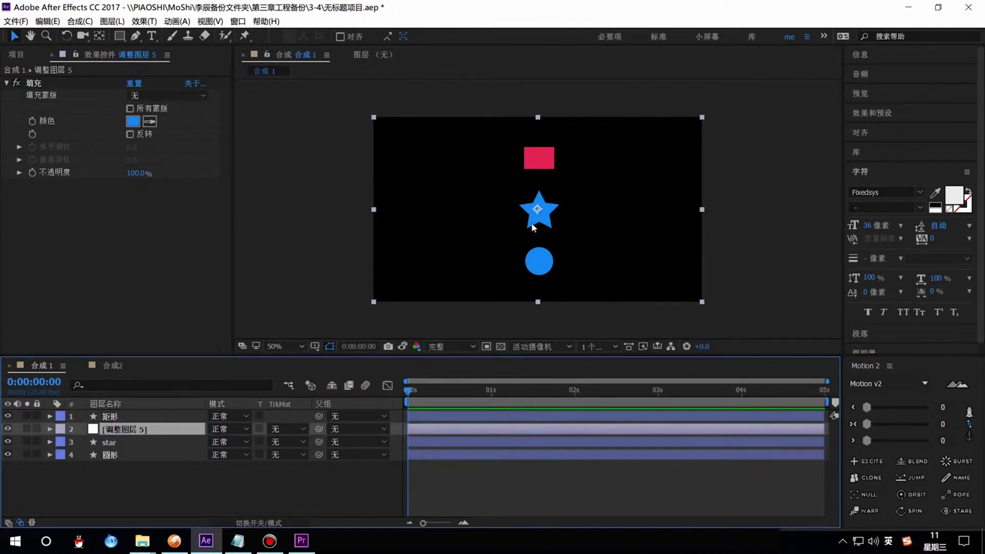
pyautogui.click(118, 442)
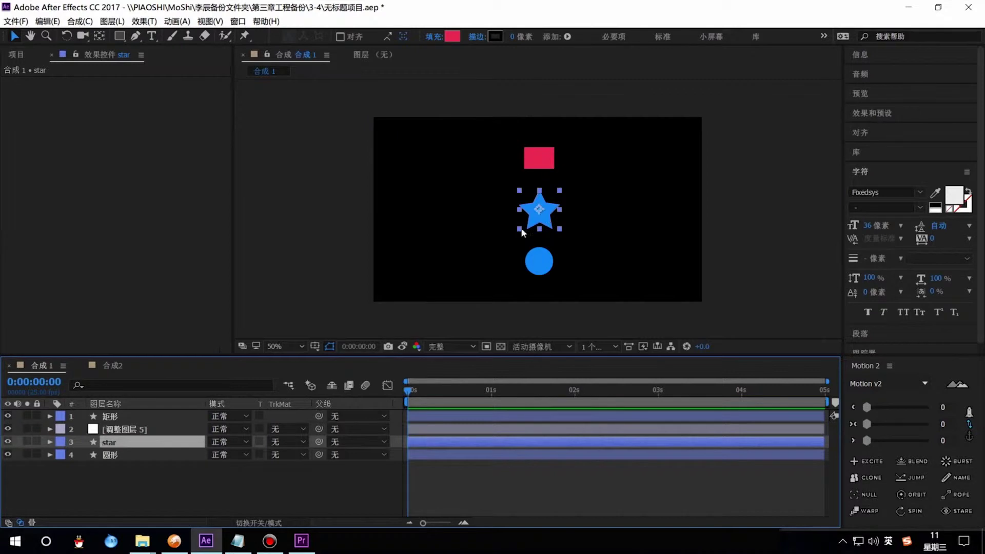
pyautogui.click(124, 455)
pyautogui.click(132, 435)
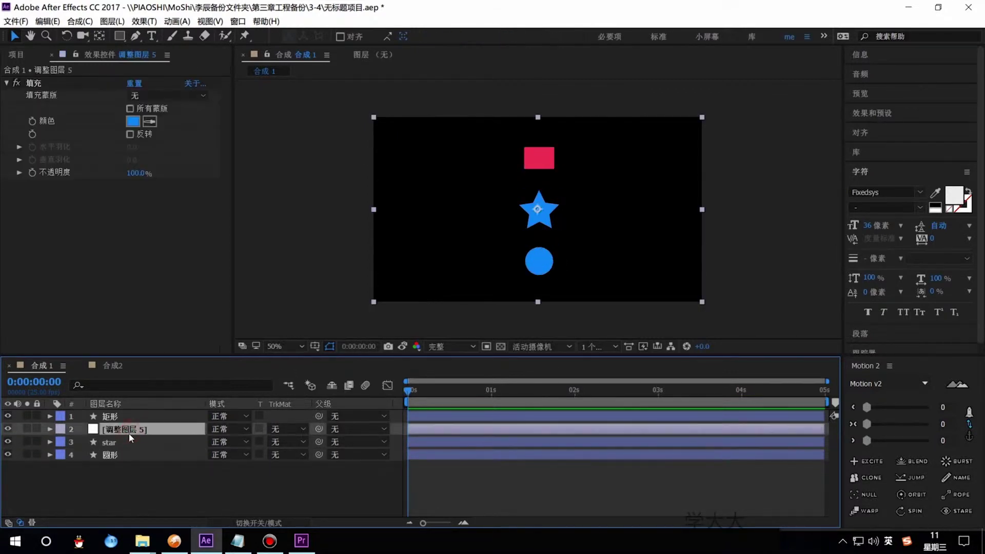
pyautogui.moveTo(128, 449); pyautogui.dragTo(140, 442)
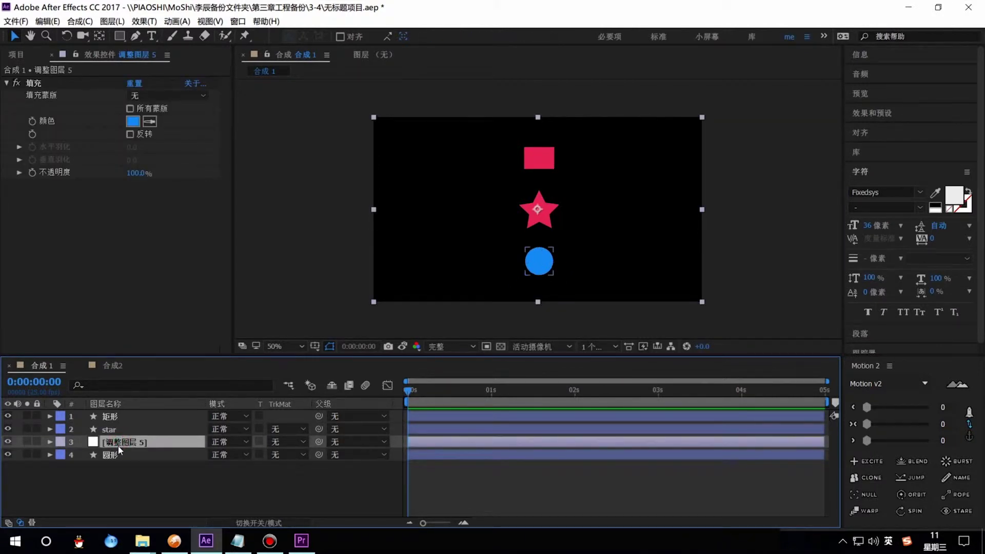
pyautogui.moveTo(119, 444); pyautogui.dragTo(120, 414)
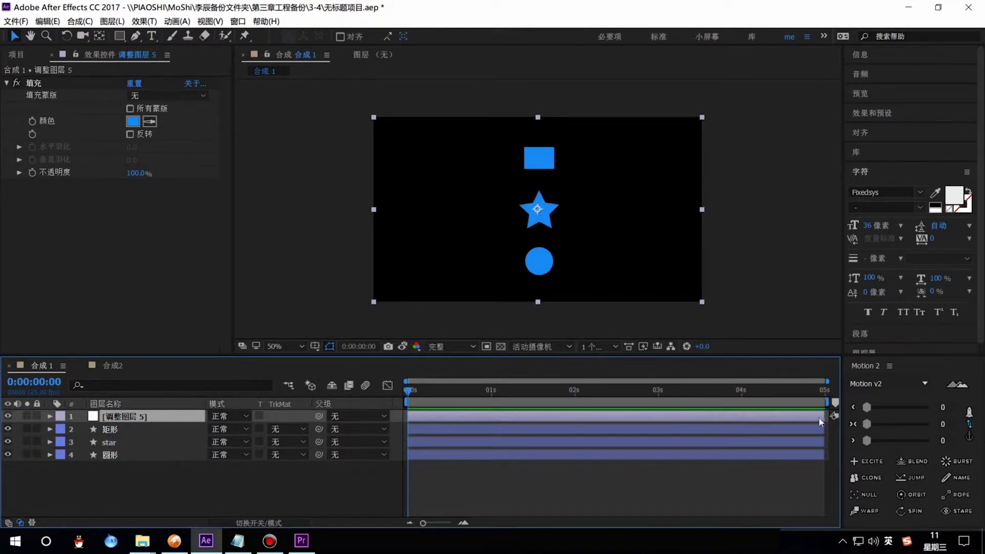
# Trim the adjustment layer to run from about 1.5 s to 2 s and scrub the start of the timeline
pyautogui.moveTo(821, 416); pyautogui.dragTo(580, 416)
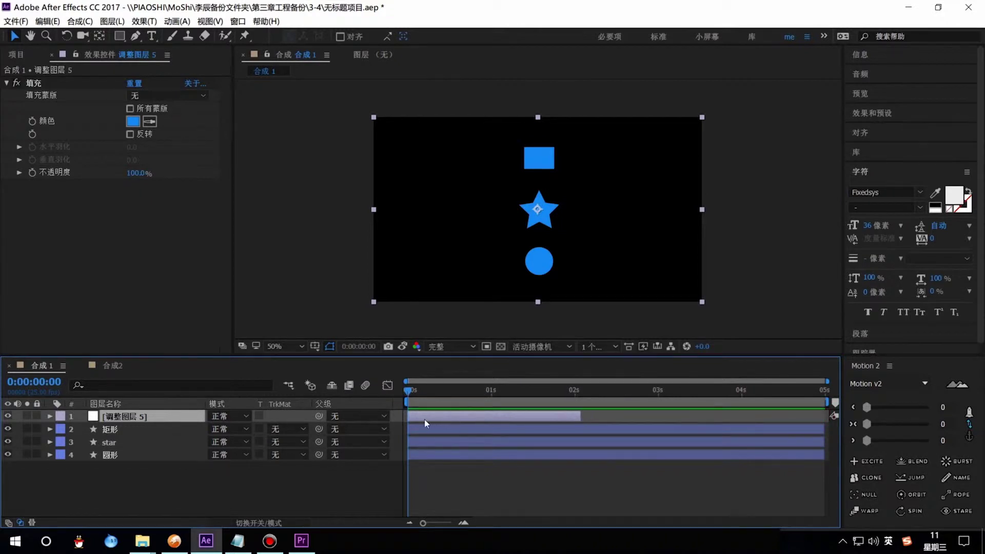
pyautogui.moveTo(411, 415); pyautogui.dragTo(531, 416)
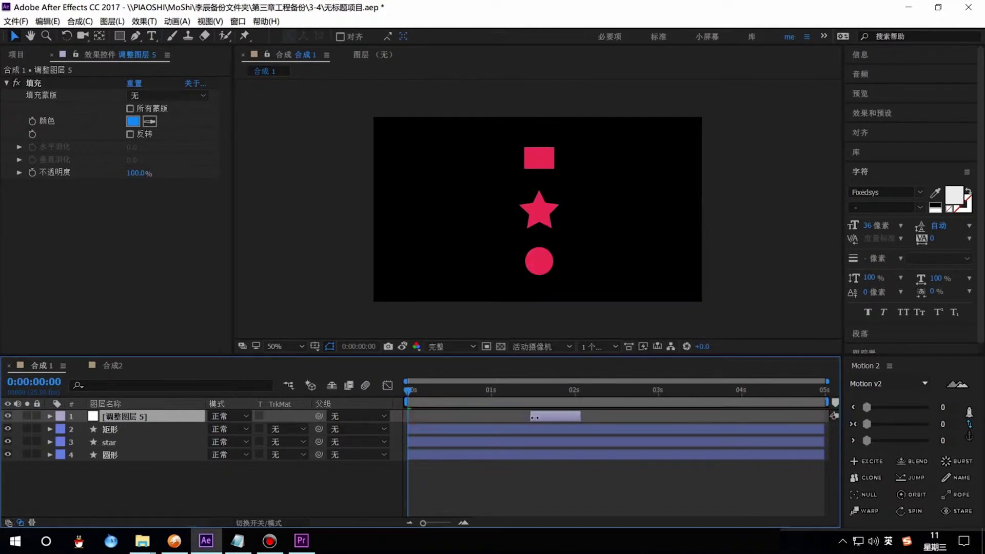
pyautogui.click(414, 391)
pyautogui.moveTo(415, 392); pyautogui.dragTo(494, 403)
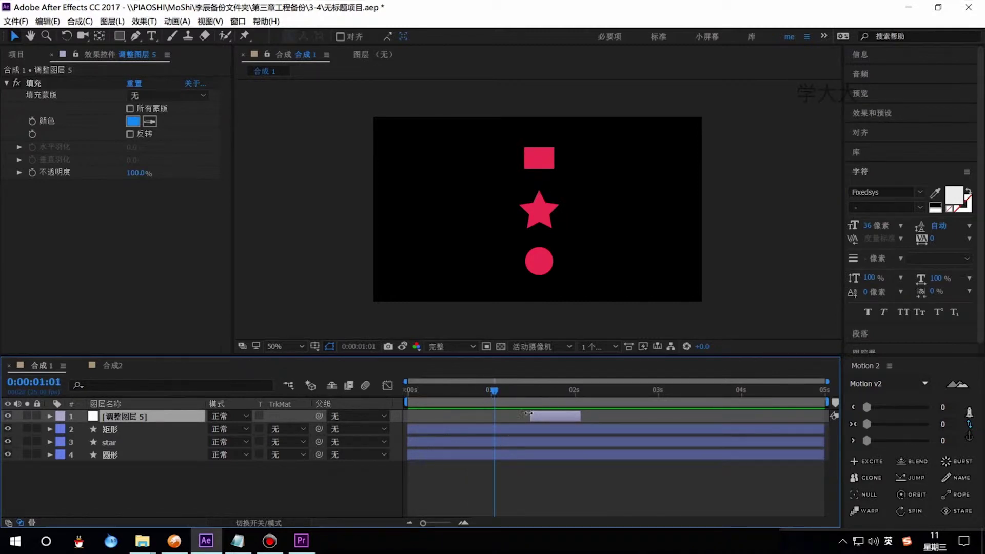
pyautogui.click(498, 391)
pyautogui.moveTo(504, 394)
pyautogui.mouseDown()
pyautogui.moveTo(666, 400)
pyautogui.moveTo(378, 397)
pyautogui.mouseUp()
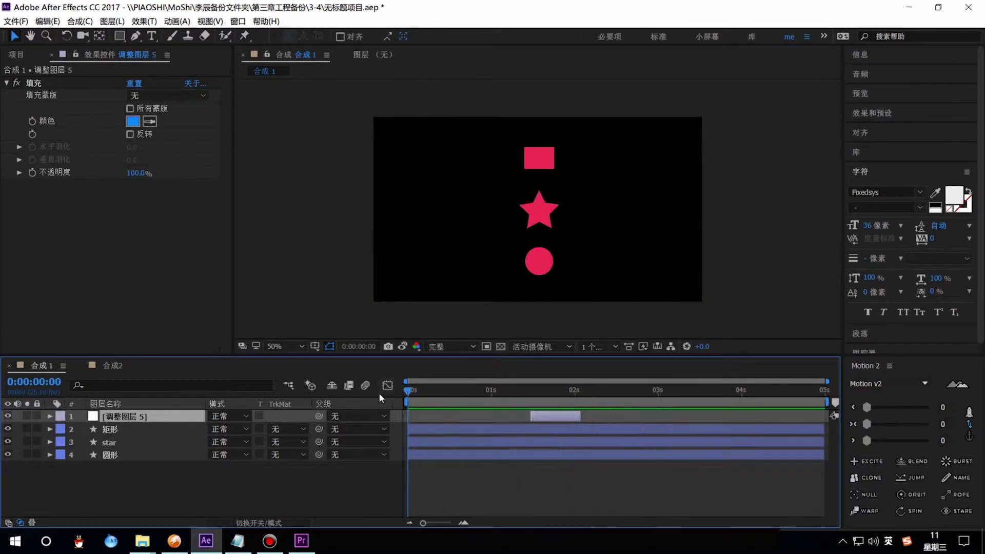
# Extend the adjustment layer back to the composition's full length, up to 0:00:04:24, and return to the first frame
pyautogui.hotkey('alt', '[')
pyautogui.moveTo(628, 395); pyautogui.dragTo(823, 395)
pyautogui.hotkey('alt', ']')
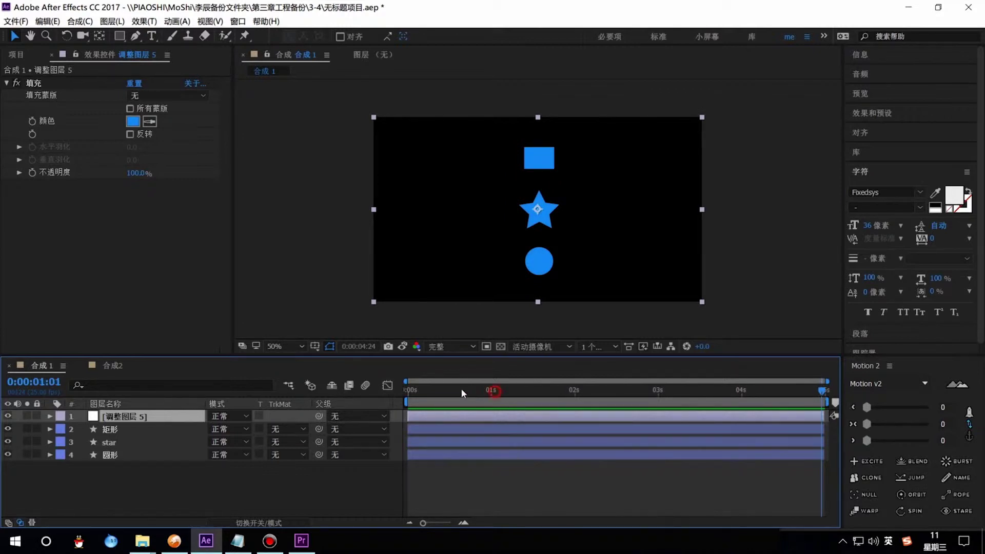
pyautogui.moveTo(461, 389); pyautogui.dragTo(408, 390)
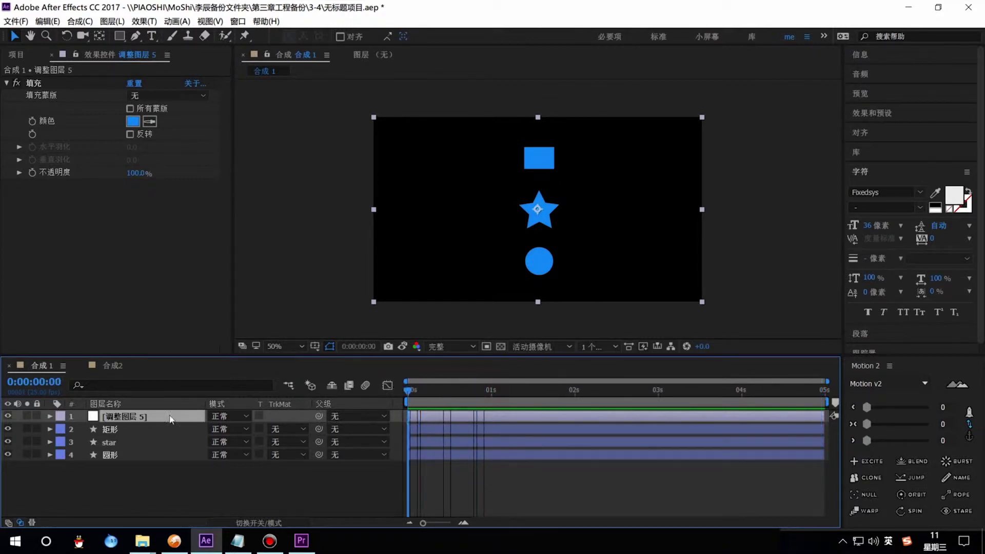
# Draw a rectangular mask on the adjustment layer around only the rectangle shape
pyautogui.click(117, 417)
pyautogui.click(119, 36)
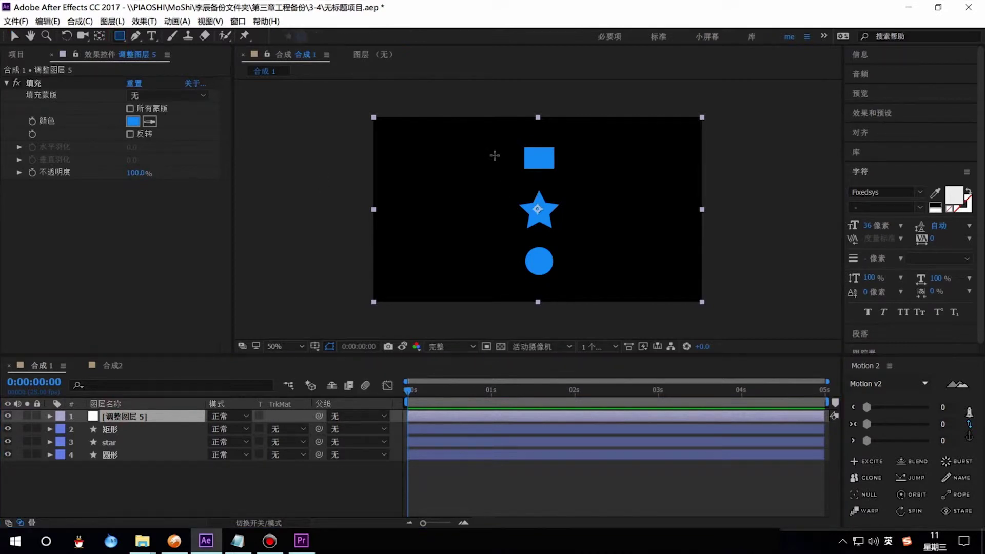
pyautogui.moveTo(490, 131)
pyautogui.mouseDown()
pyautogui.moveTo(564, 180)
pyautogui.moveTo(589, 181)
pyautogui.mouseUp()
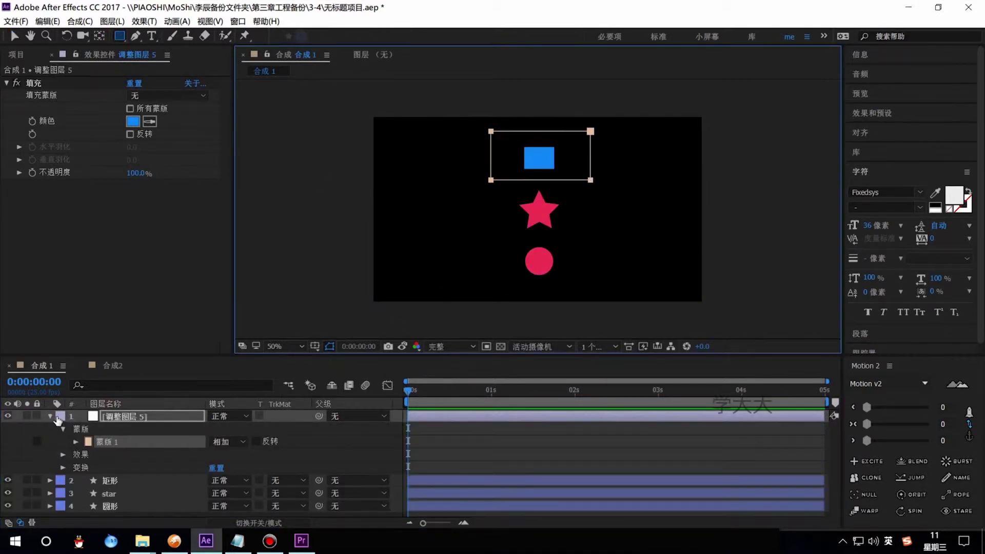
pyautogui.click(50, 416)
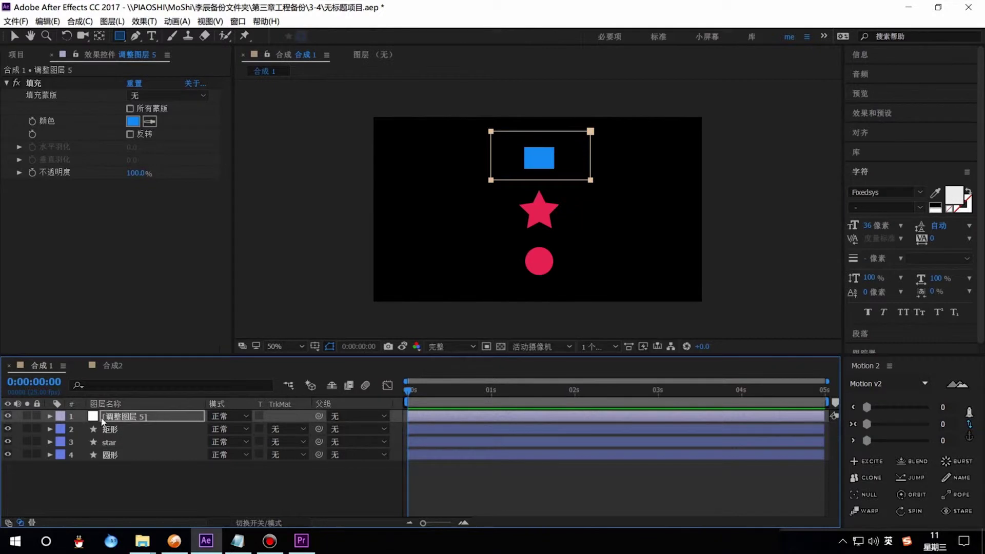
# Reveal the properties of 蒙版 1 and set a mask path (蒙版路径) keyframe at 0:00:00:00
pyautogui.click(50, 416)
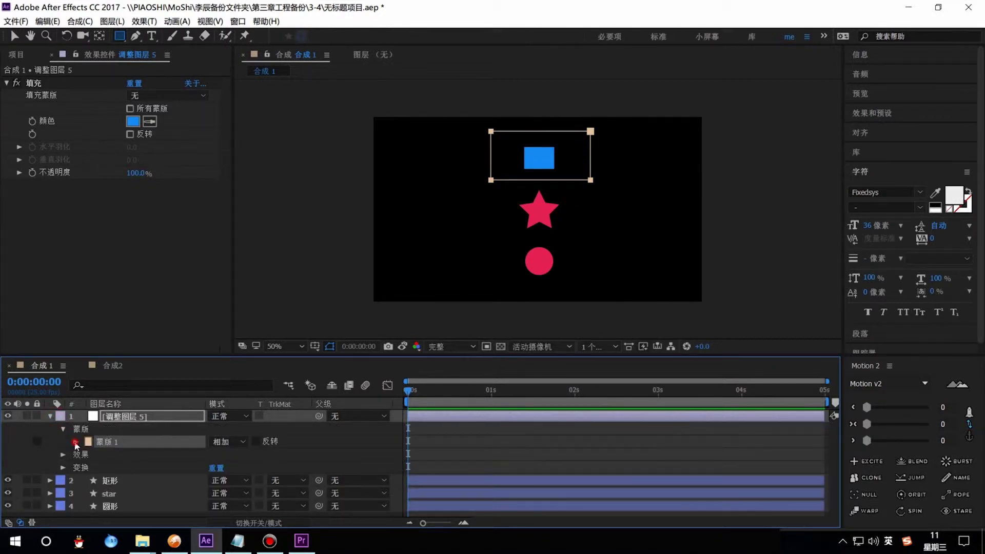
pyautogui.click(75, 442)
pyautogui.click(109, 455)
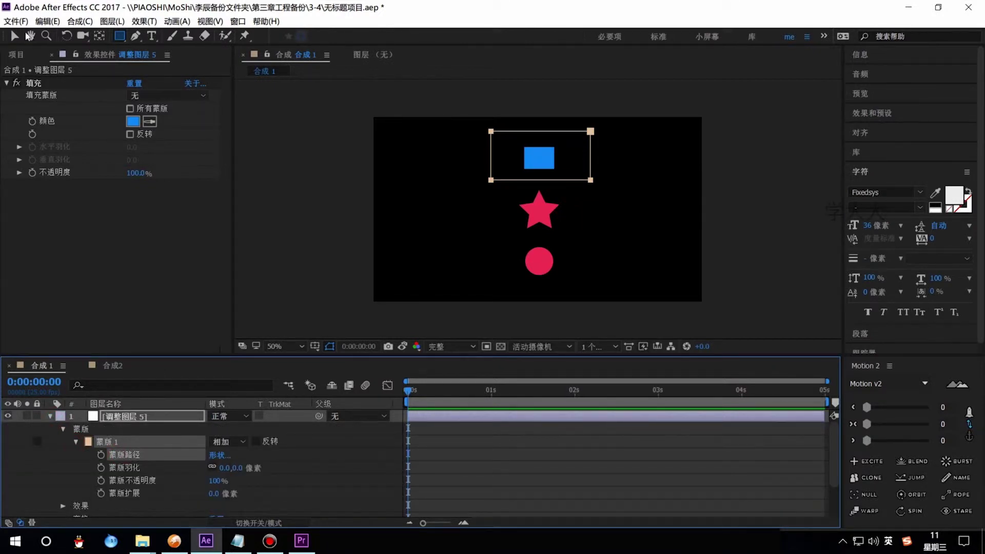
pyautogui.click(16, 36)
pyautogui.moveTo(469, 168); pyautogui.dragTo(654, 199)
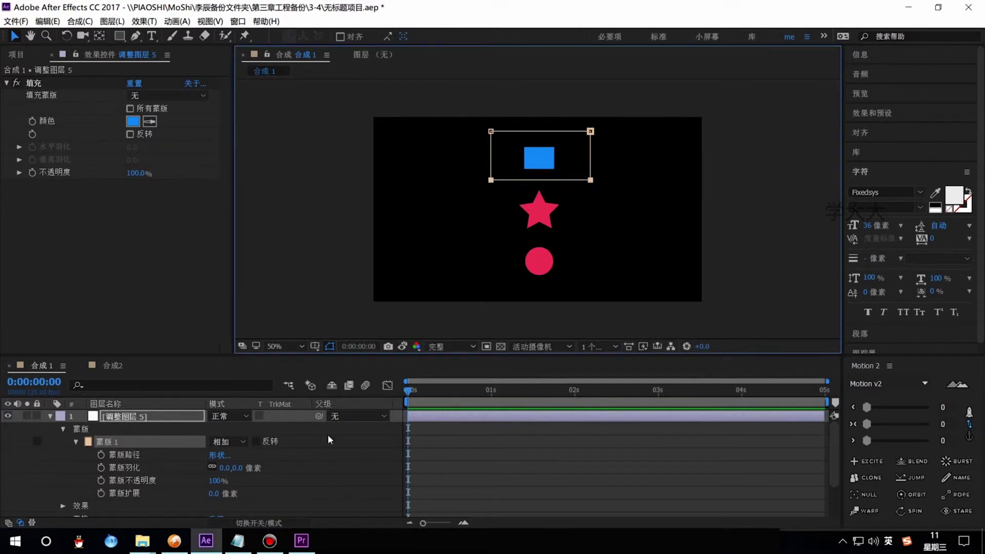
pyautogui.click(101, 455)
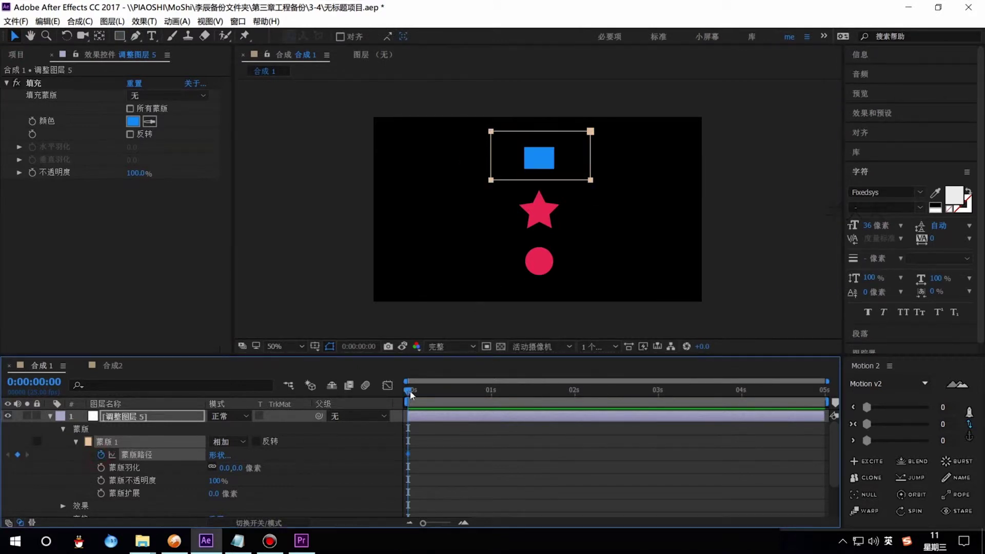
# At 2 s, extend the mask's lower edge below the circle to enclose all three shapes, and return to the first frame
pyautogui.moveTo(409, 391); pyautogui.dragTo(573, 387)
pyautogui.moveTo(458, 166); pyautogui.dragTo(590, 283)
pyautogui.press('Home')
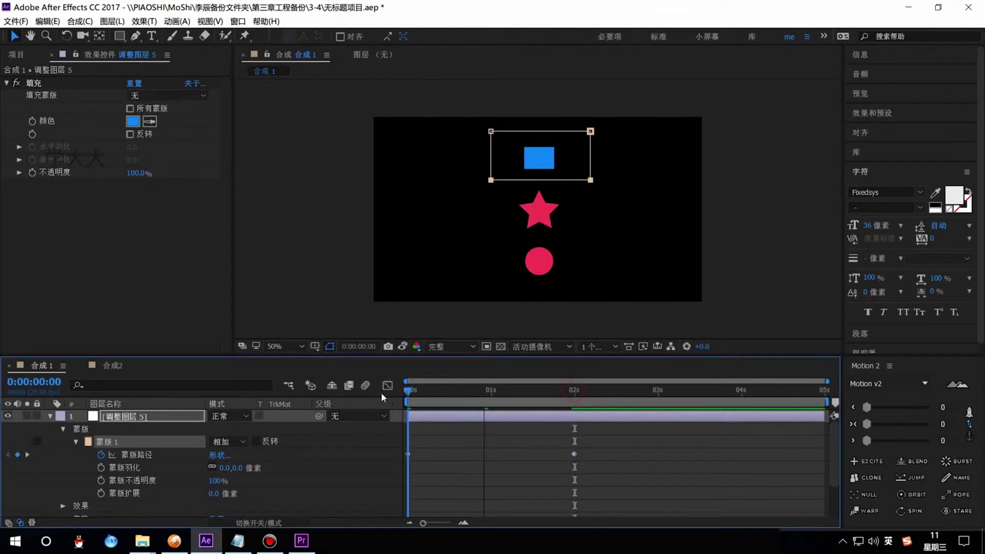
# Collapse the adjustment layer, play the mask animation and inspect the mask at 0:00:01:02
pyautogui.click(52, 418)
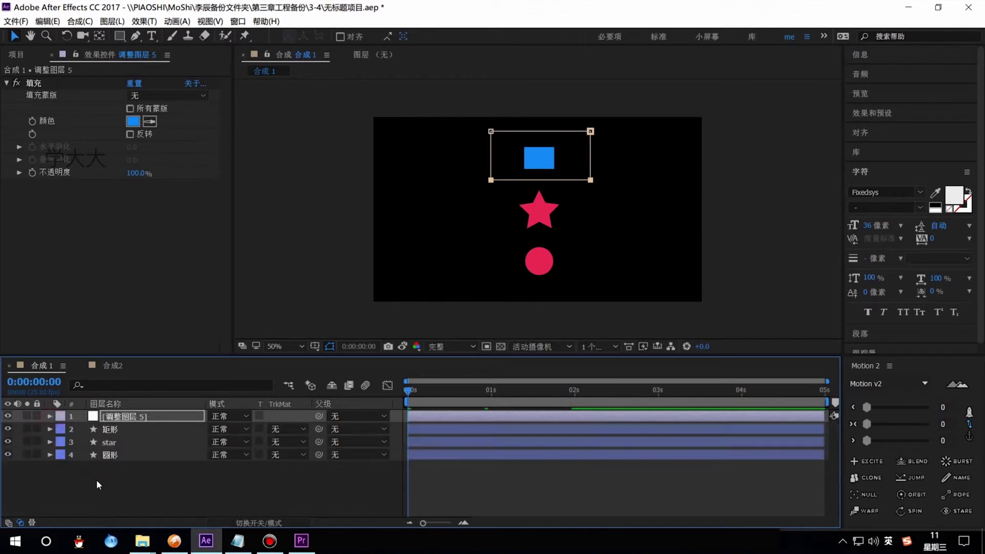
pyautogui.click(97, 479)
pyautogui.press('space')
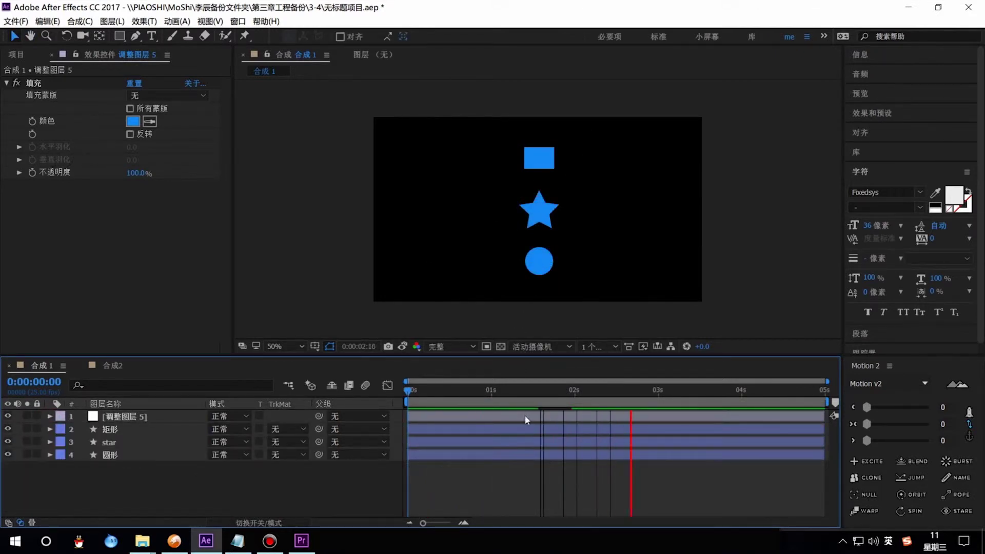
pyautogui.moveTo(565, 393); pyautogui.dragTo(497, 394)
pyautogui.click(149, 418)
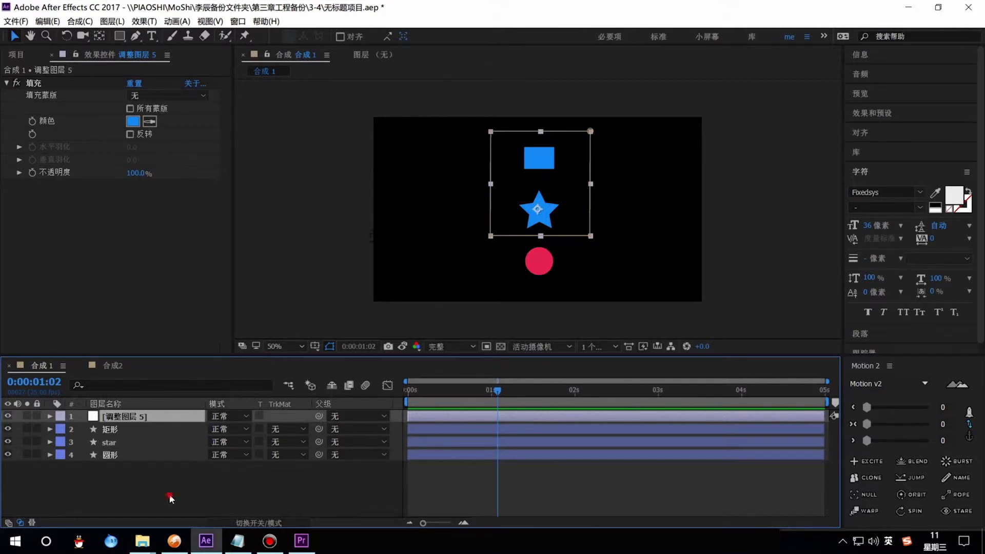
# Switch to composition 合成2 and examine its adjustment layer and 3_0092.png, briefly hiding and showing the image layer
pyautogui.click(109, 372)
pyautogui.click(146, 430)
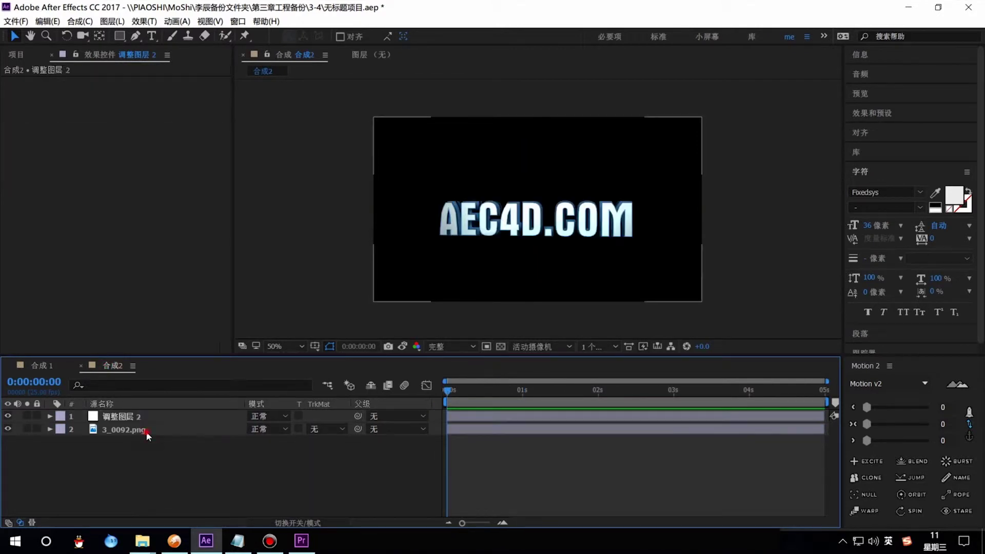
pyautogui.click(136, 417)
pyautogui.click(126, 434)
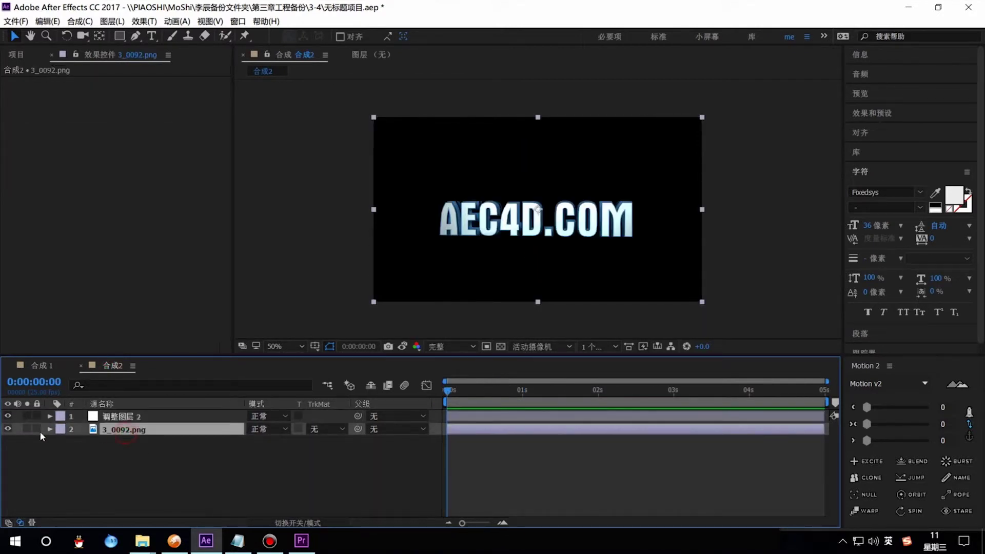
pyautogui.click(9, 428)
pyautogui.click(9, 429)
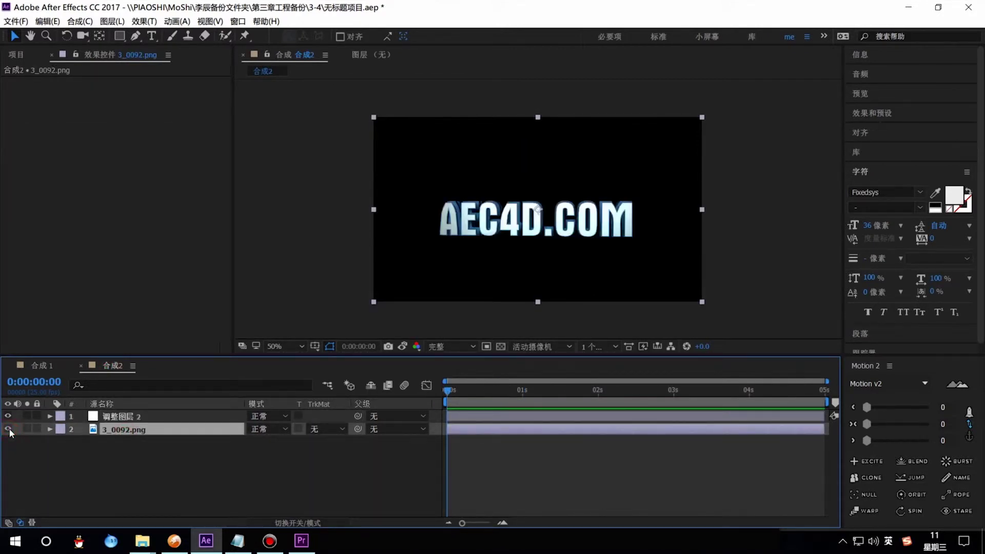
pyautogui.click(125, 427)
pyautogui.click(126, 416)
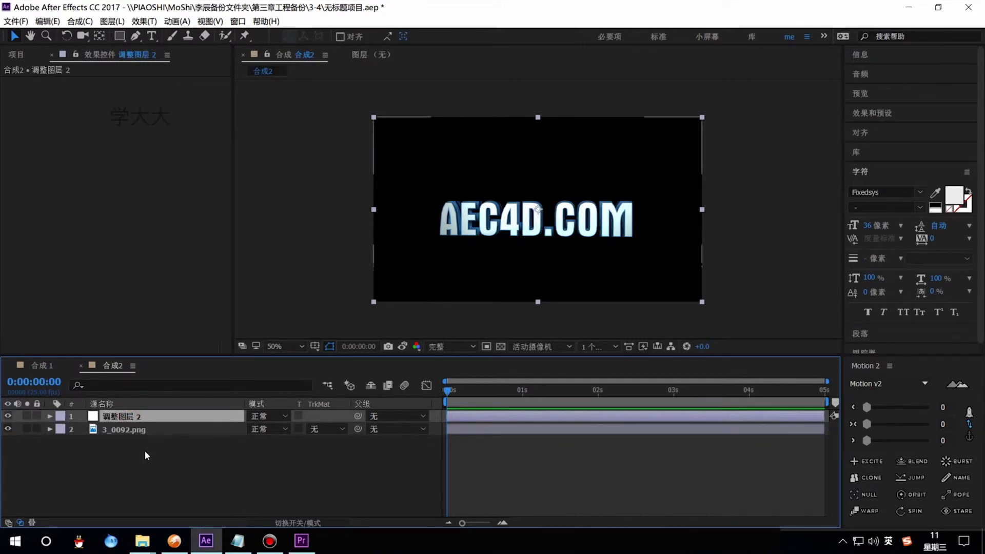
pyautogui.click(134, 429)
pyautogui.click(127, 421)
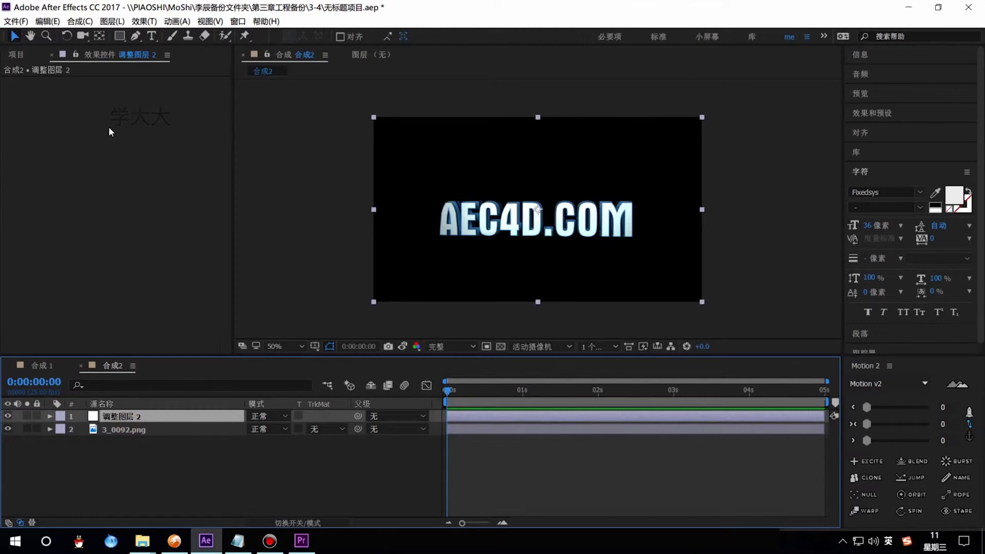
# Search the effects for 色阶 (Levels) and apply it to 调整图层 2
pyautogui.click(890, 121)
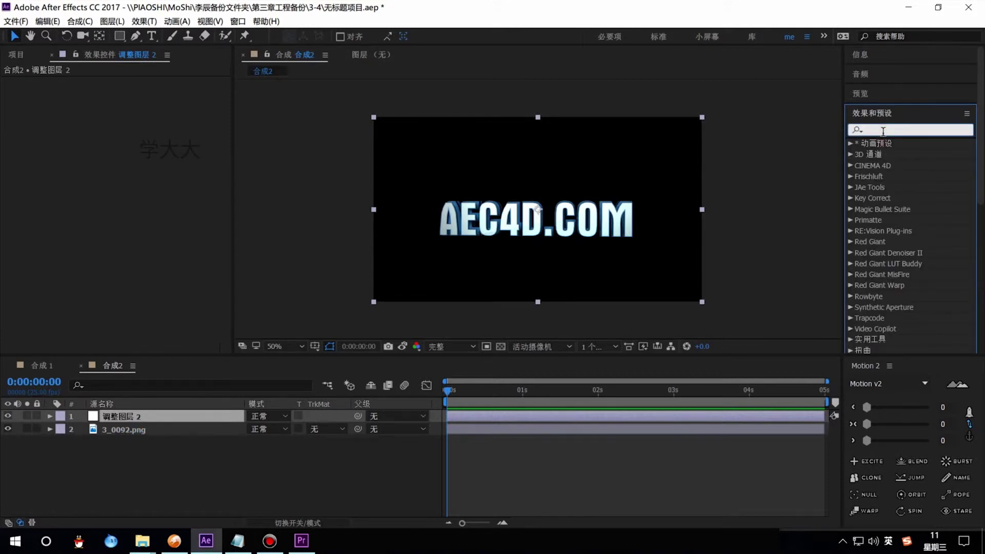
pyautogui.write('se')
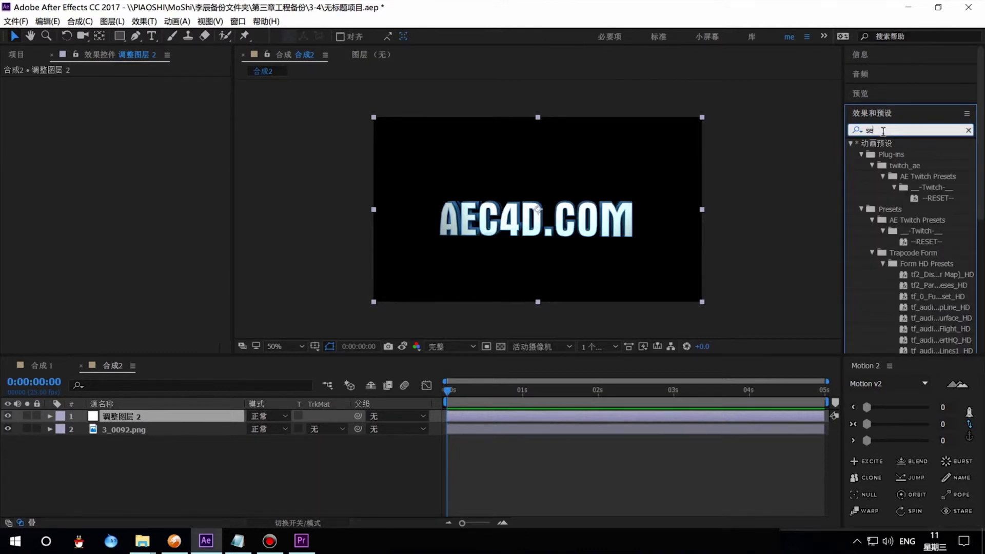
pyautogui.press('BackSpace')
pyautogui.press('BackSpace')
pyautogui.hotkey('ctrl', 'shift')
pyautogui.write('sejie')
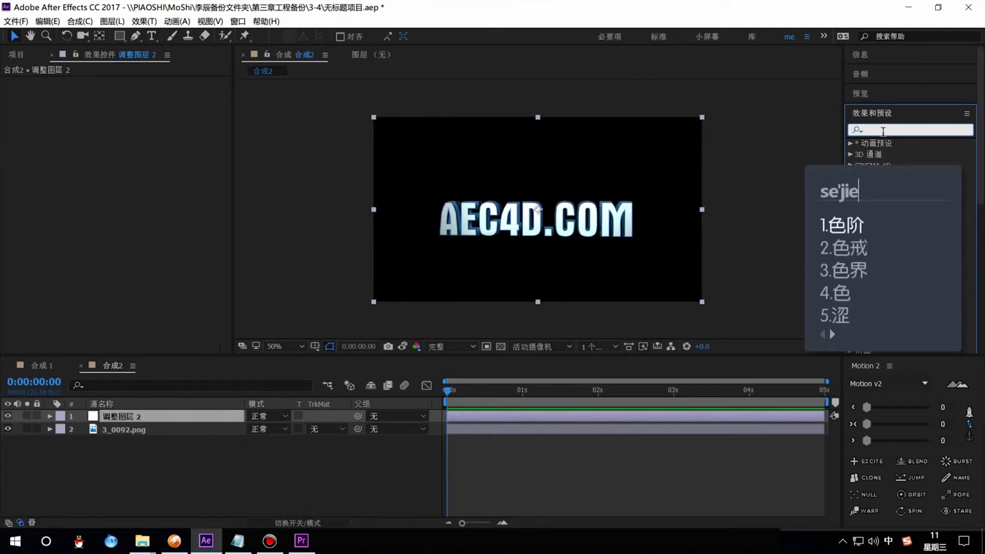
pyautogui.press('space')
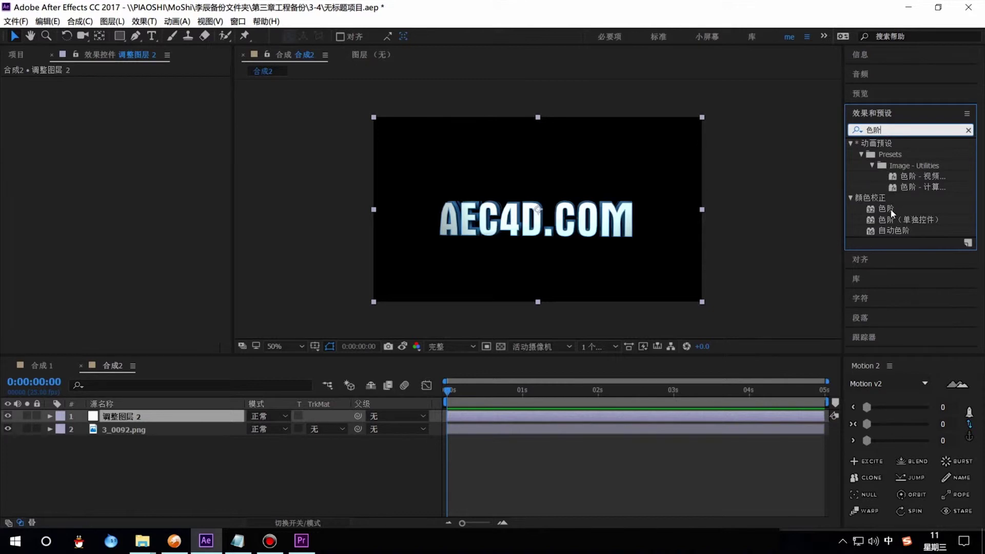
pyautogui.moveTo(892, 212); pyautogui.dragTo(141, 214)
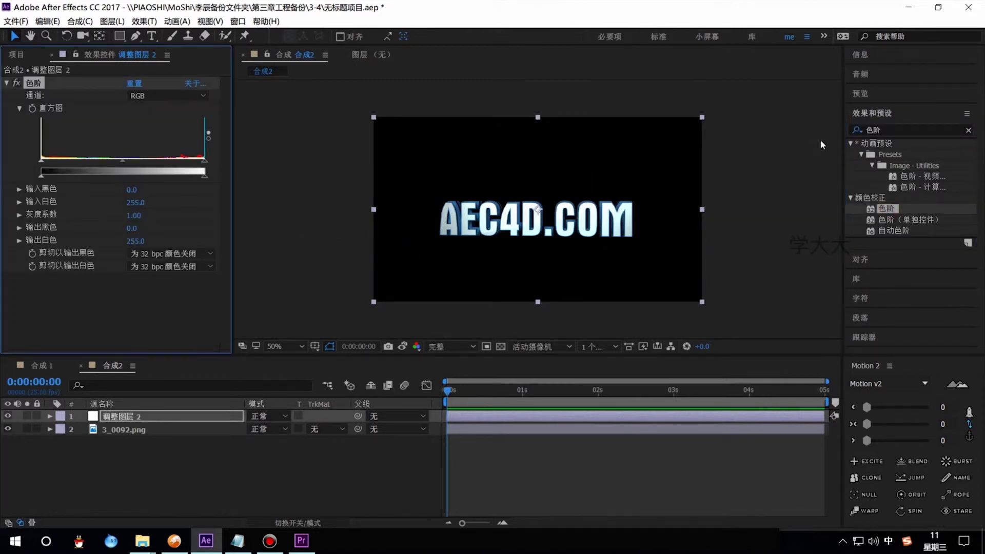
# Add the CC Radial Fast Blur effect from the 模糊和锐化 category to 调整图层 2
pyautogui.doubleClick(878, 130)
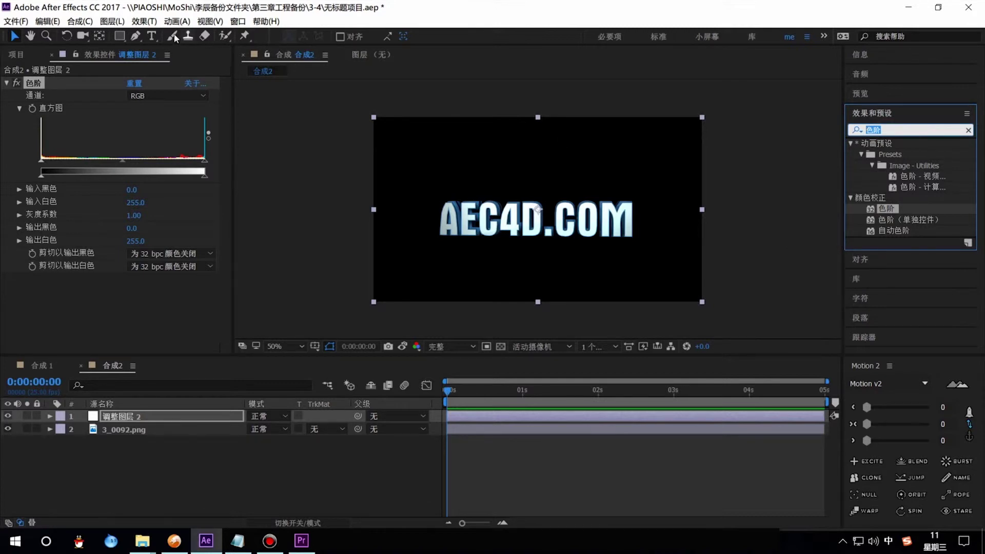
pyautogui.click(144, 21)
pyautogui.click(96, 426)
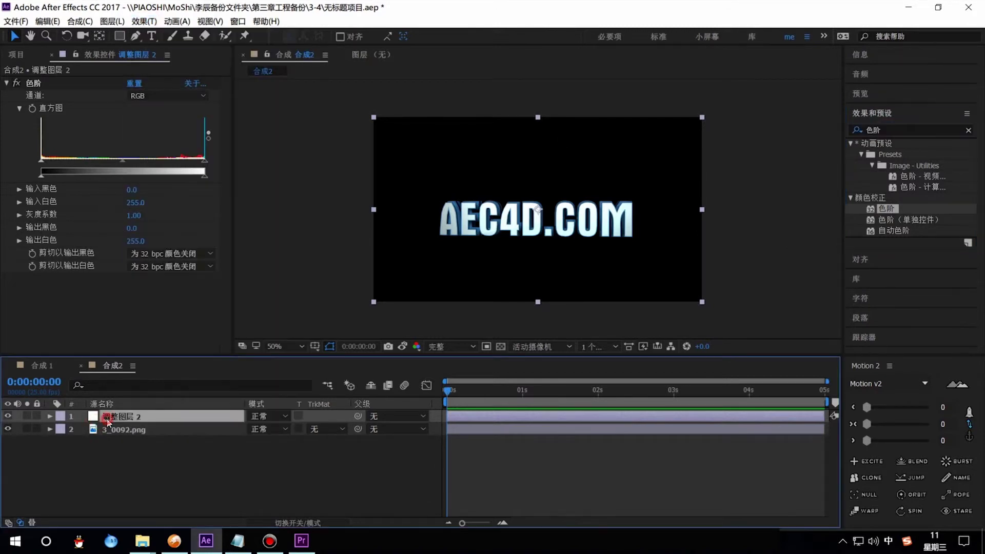
pyautogui.click(144, 21)
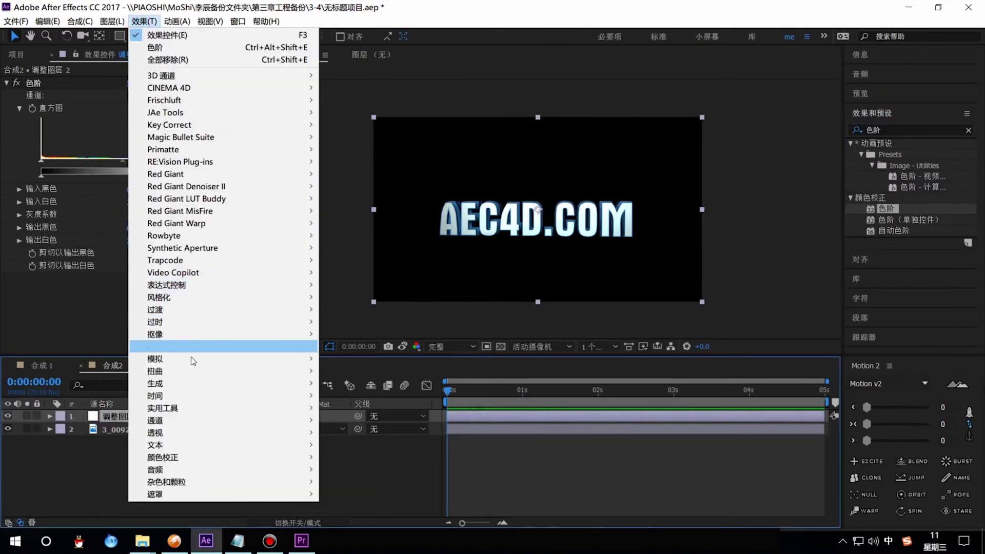
pyautogui.moveTo(193, 346)
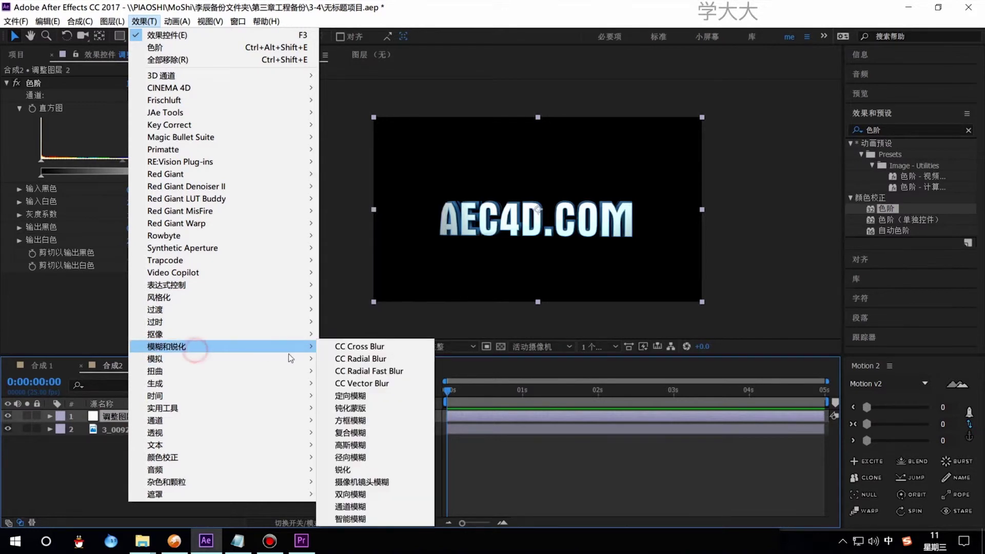
pyautogui.click(373, 371)
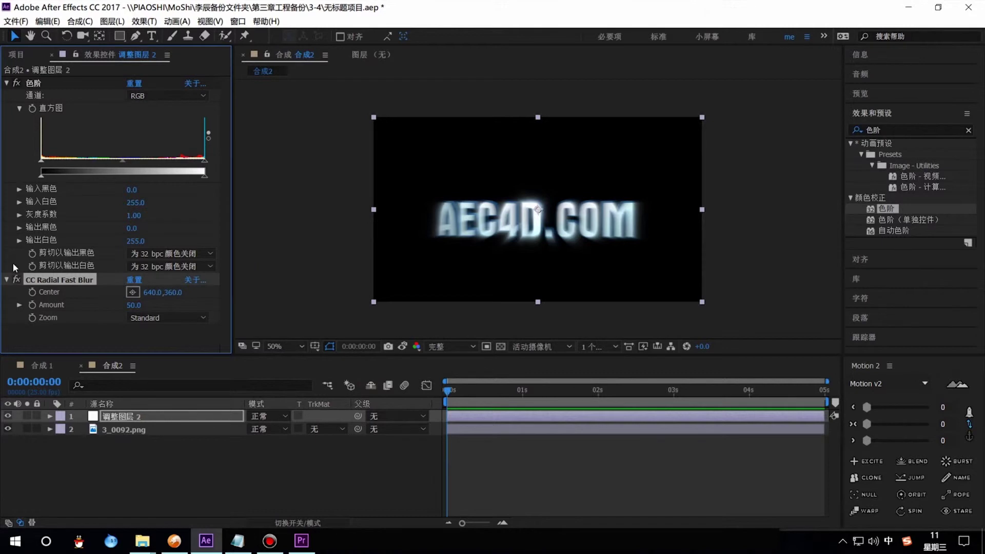
# Temporarily disable CC Radial Fast Blur and raise the input black (输入黑色) of 色阶 to 203
pyautogui.click(17, 280)
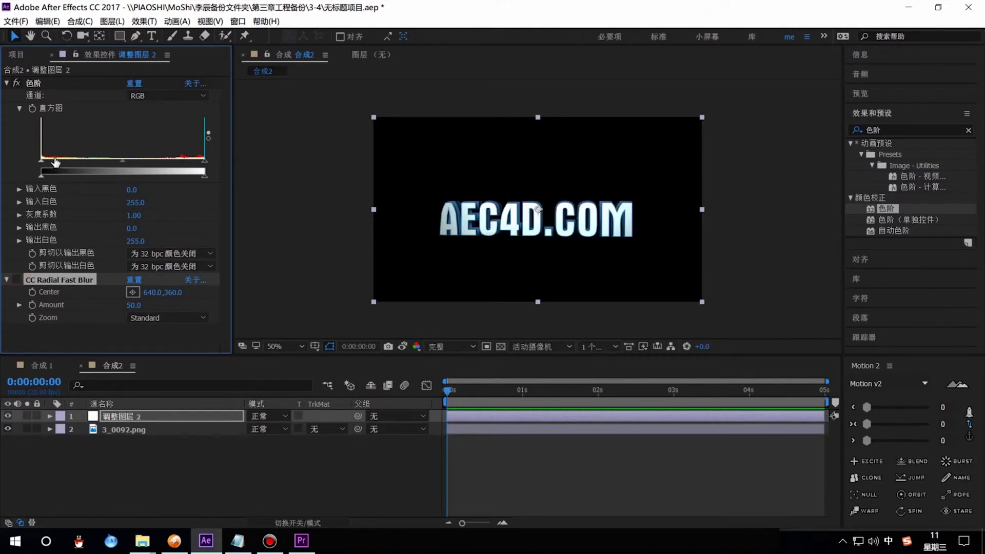
pyautogui.moveTo(42, 163); pyautogui.dragTo(172, 171)
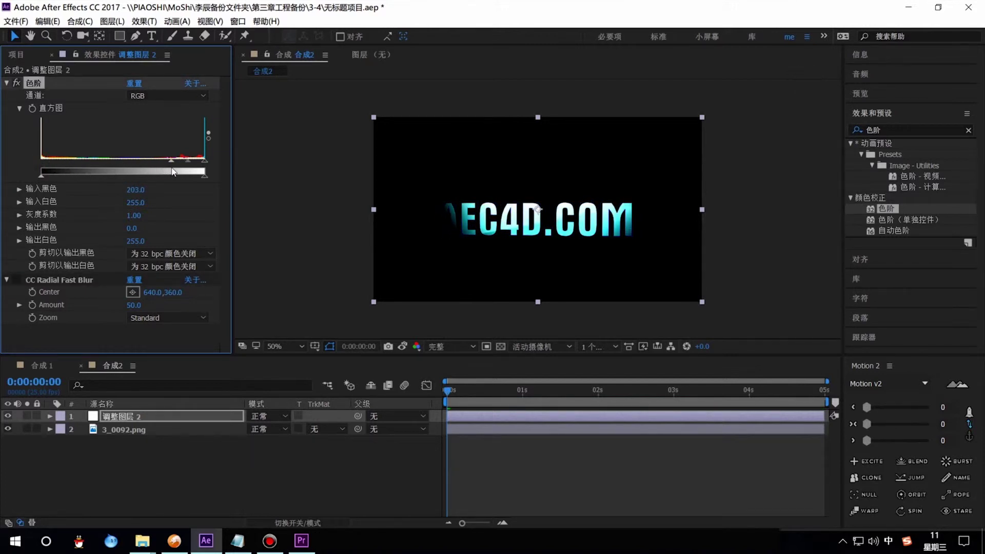
pyautogui.click(133, 430)
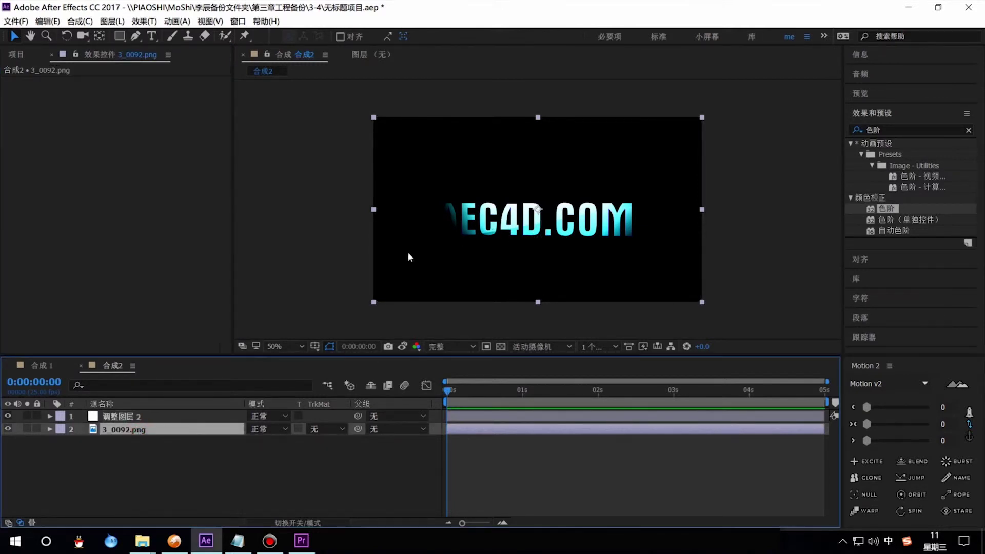
# Re-enable CC Radial Fast Blur on 调整图层 2 and set its Amount to 69
pyautogui.click(128, 417)
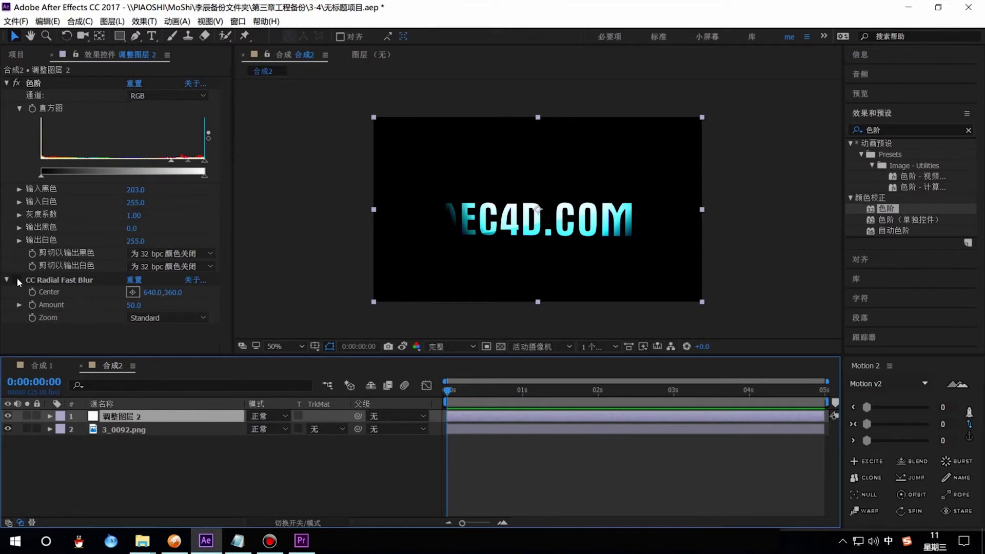
pyautogui.click(16, 280)
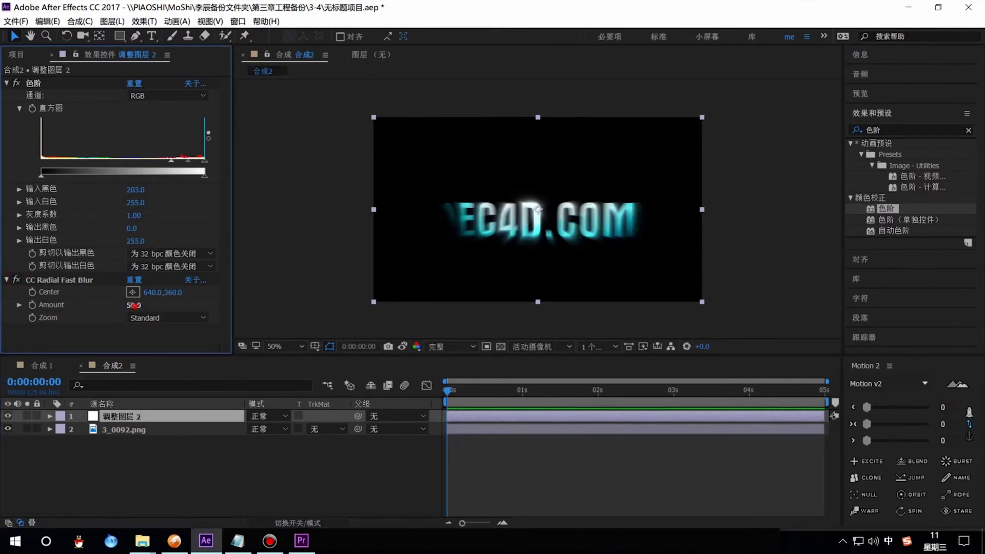
pyautogui.moveTo(135, 305); pyautogui.dragTo(148, 307)
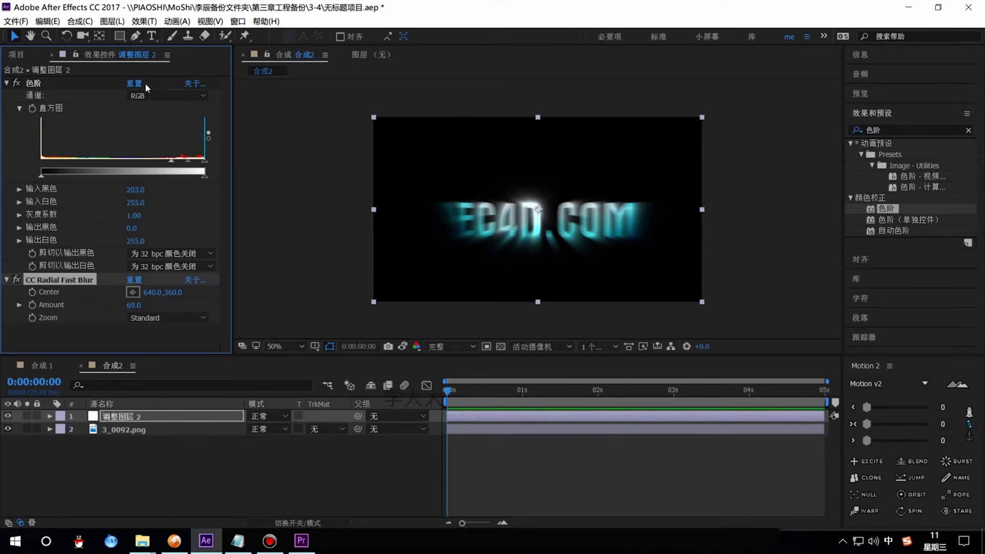
# Search the effects for 曲线 (Curves) and add it below CC Radial Fast Blur on the adjustment layer
pyautogui.click(850, 128)
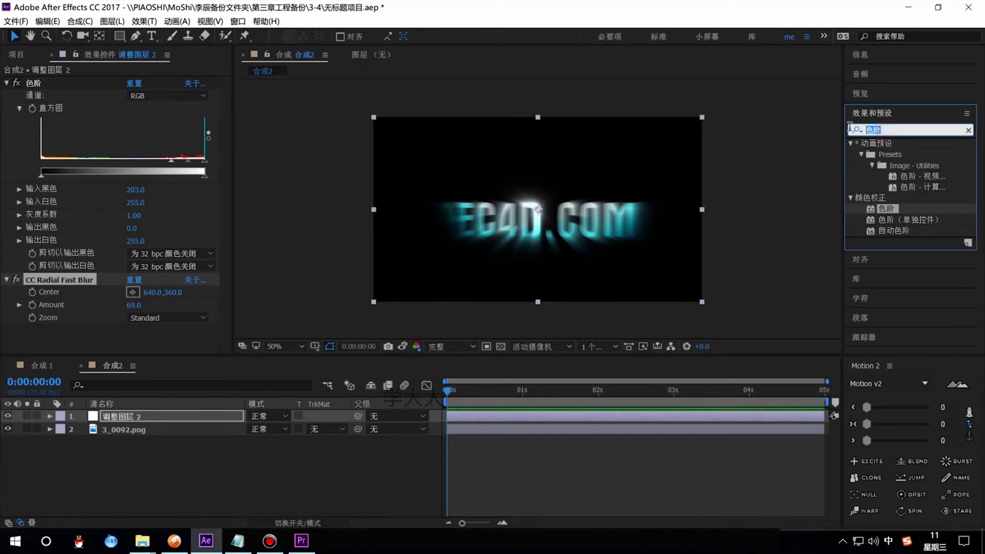
pyautogui.write('quxian')
pyautogui.press('space')
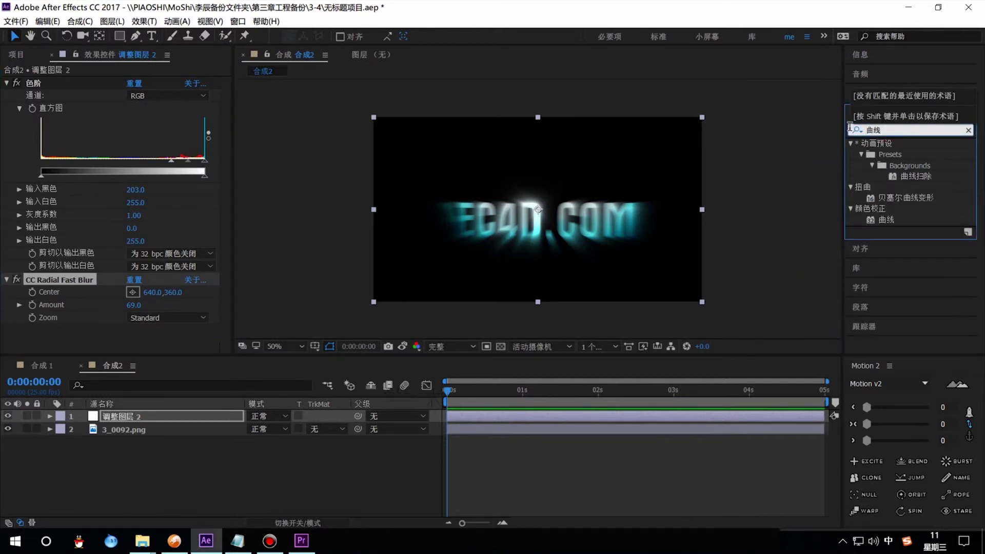
pyautogui.moveTo(889, 220); pyautogui.dragTo(66, 329)
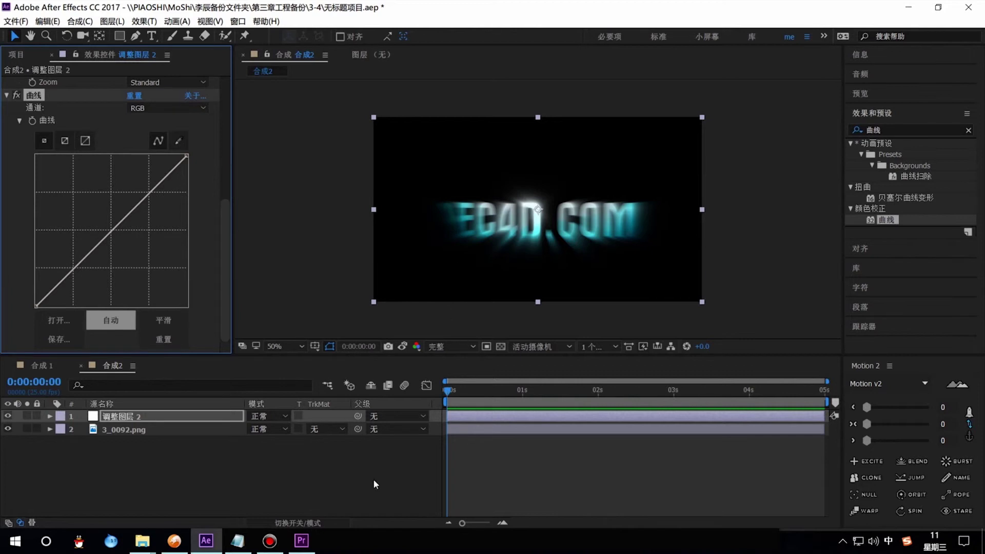
# Set the blending mode of 调整图层 2 to 屏幕 (Screen)
pyautogui.click(175, 417)
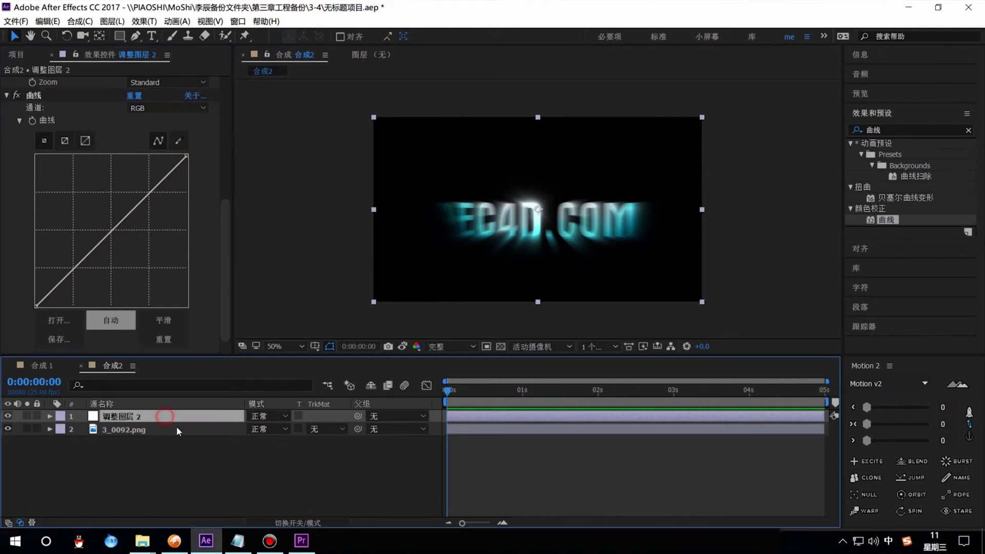
pyautogui.click(271, 416)
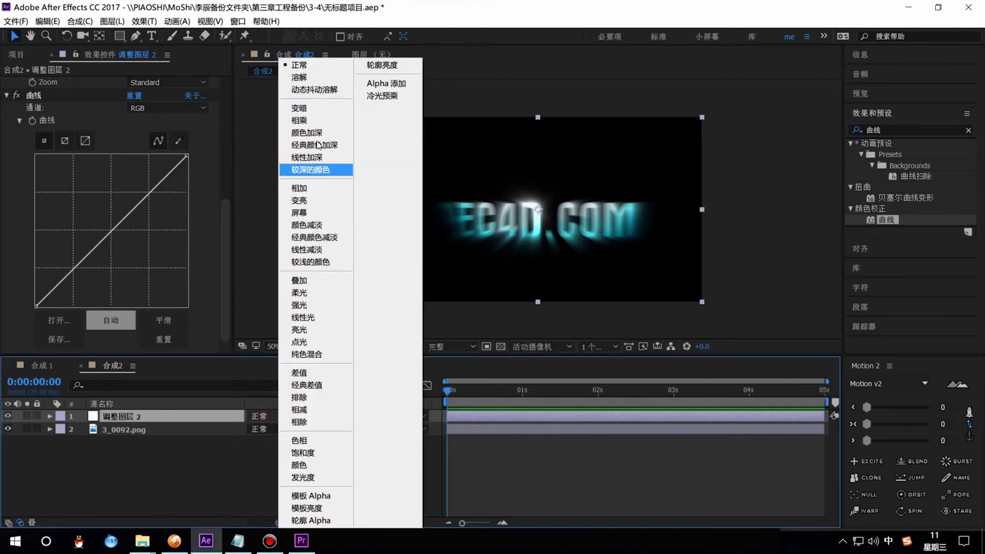
pyautogui.click(322, 209)
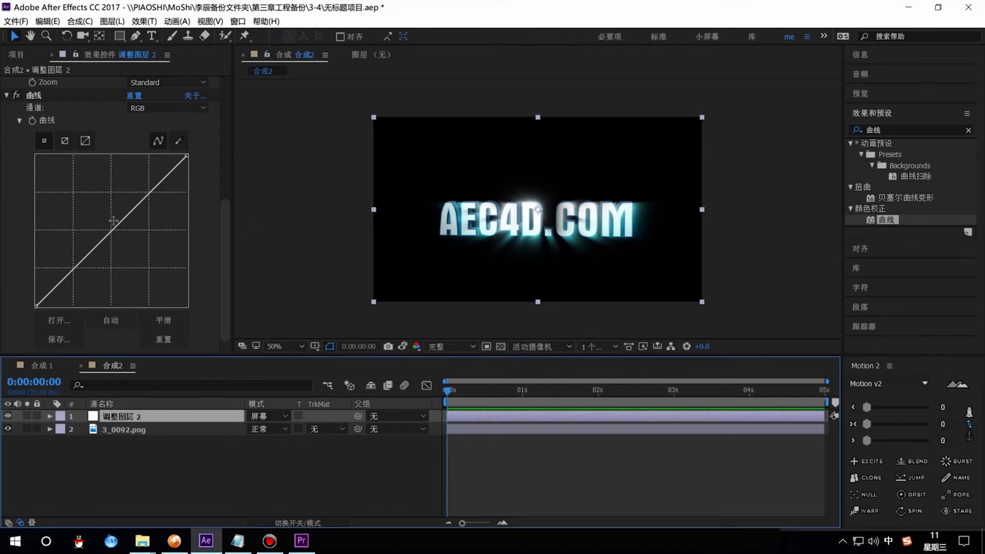
# Brighten the glow by bending the middle of the RGB curve in the 曲线 effect upward
pyautogui.press('v')
pyautogui.press('shift')
pyautogui.click(123, 222)
pyautogui.moveTo(120, 221); pyautogui.dragTo(107, 203)
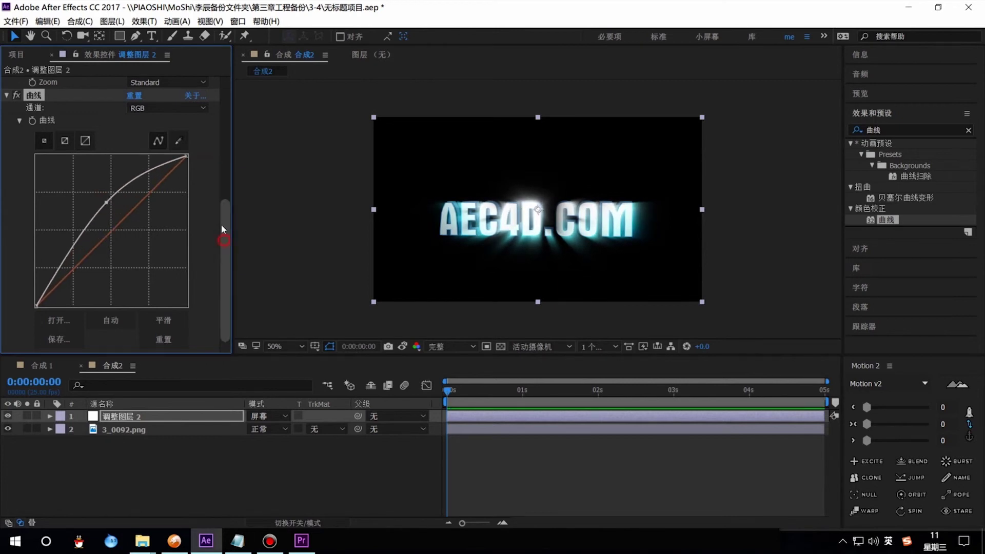
# Place the CC Radial Fast Blur Center just left of the text at 206.0,408.0 and keyframe it at 0:00:00:00
pyautogui.moveTo(220, 224); pyautogui.dragTo(214, 117)
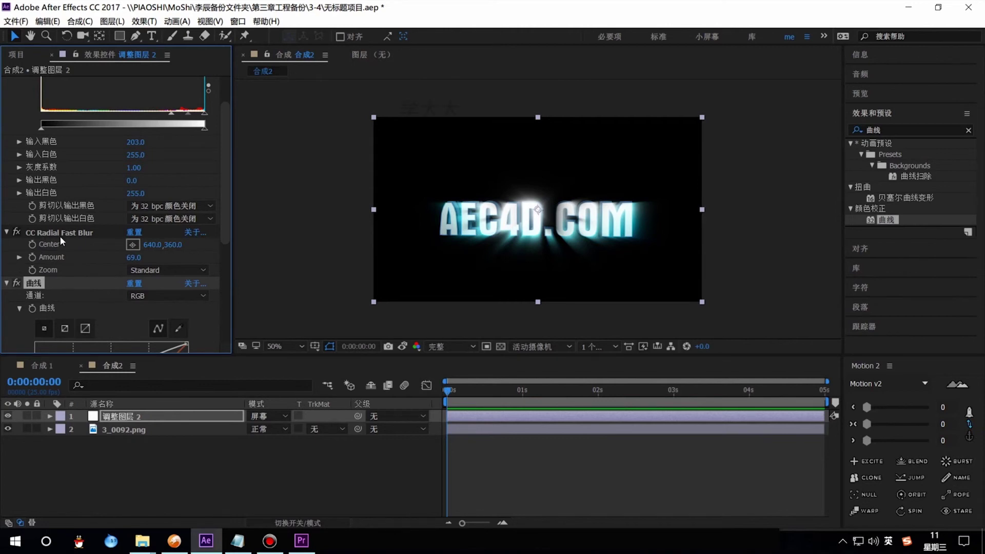
pyautogui.click(133, 246)
pyautogui.click(427, 221)
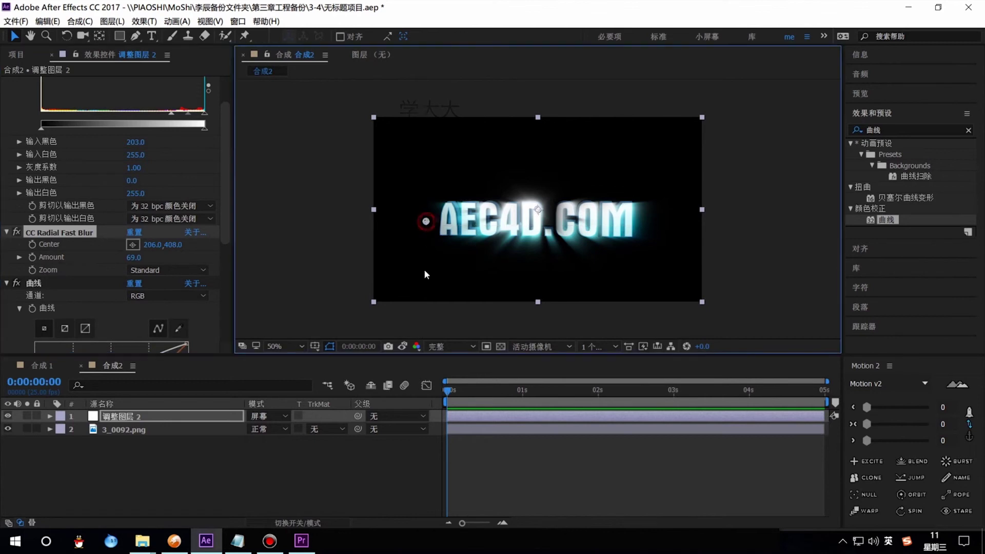
pyautogui.click(32, 245)
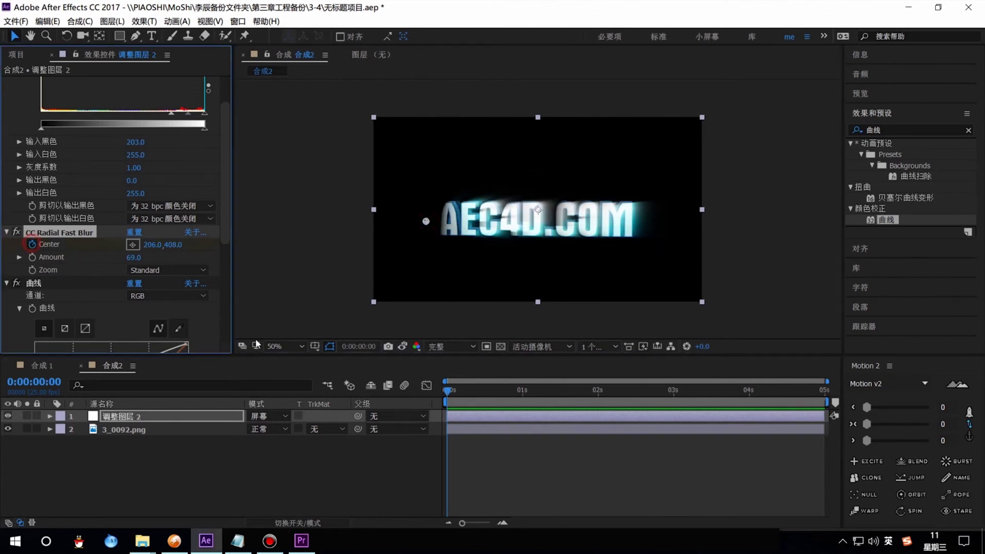
# At 0:00:02:01, move the CC Radial Fast Blur Center just right of the text to 1102.0,396.0
pyautogui.click(600, 392)
pyautogui.click(133, 245)
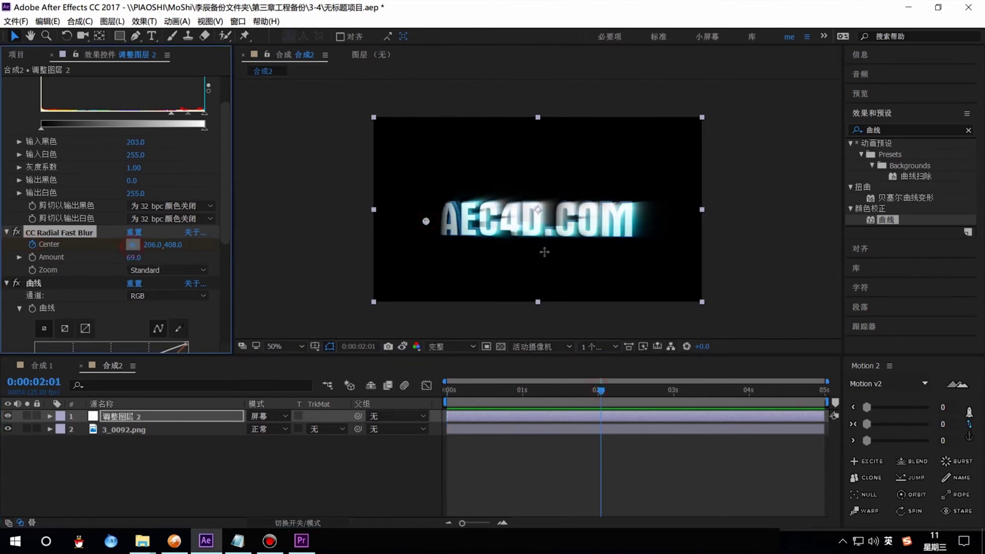
pyautogui.click(656, 219)
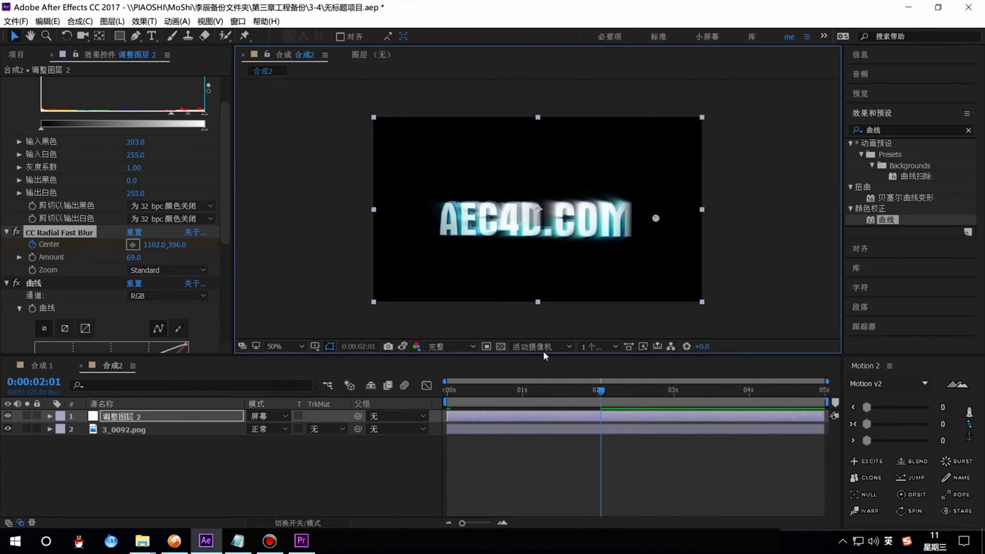
# Preview the moving light animation from the first frame at 100% magnification and scrub back near the start
pyautogui.moveTo(599, 390); pyautogui.dragTo(406, 389)
pyautogui.press('/')
pyautogui.press('space')
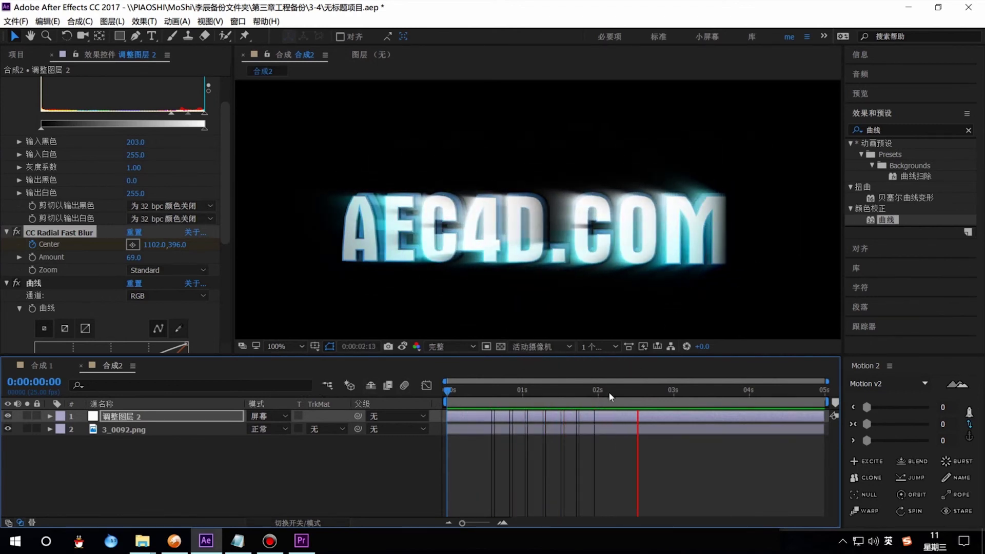
pyautogui.moveTo(576, 386); pyautogui.dragTo(453, 389)
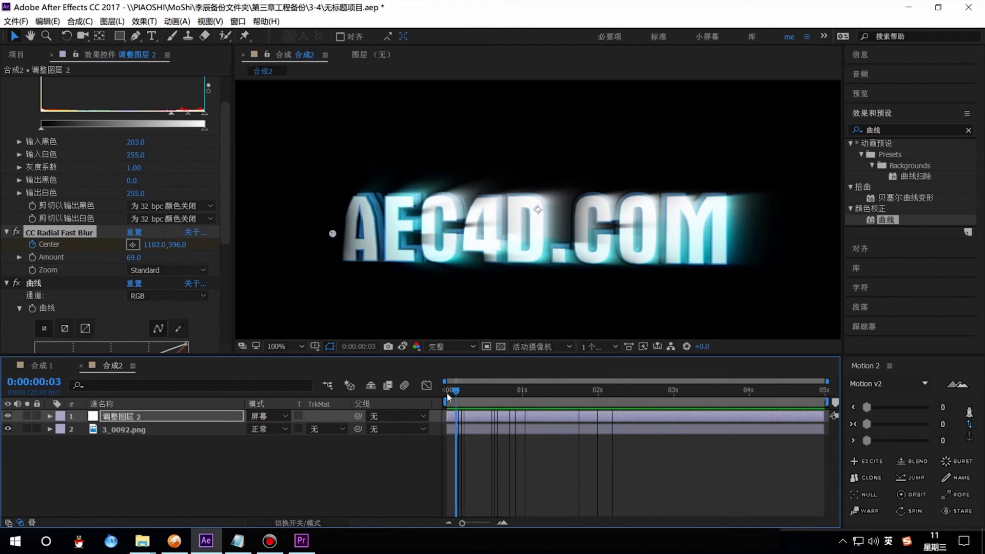
# Reveal the opacity (不透明度) of 调整图层 2 and lower it to 76%
pyautogui.press('t')
pyautogui.press('shift')
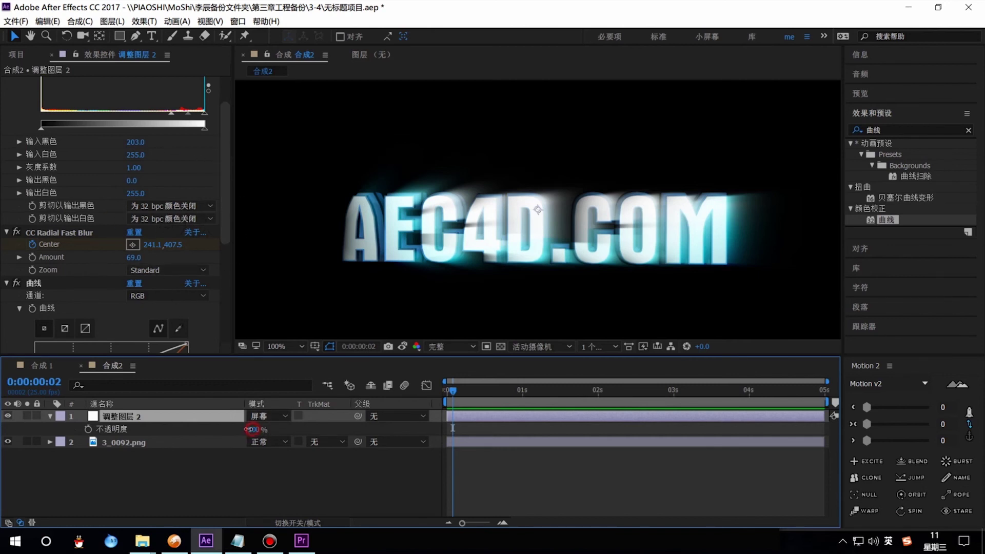
pyautogui.moveTo(255, 430); pyautogui.dragTo(239, 429)
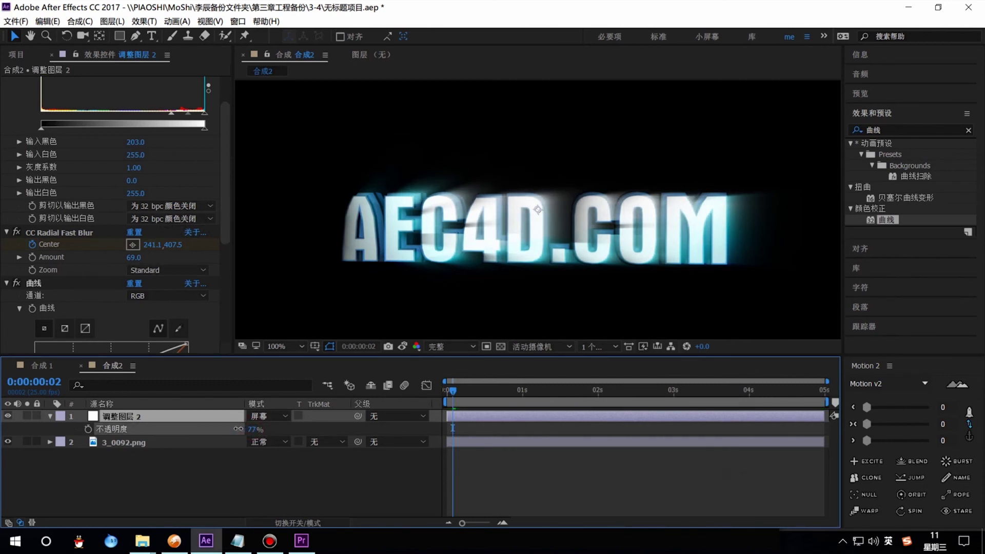
# Play the light sweep from the first frame to check it with the reduced opacity, and stop playback
pyautogui.click(442, 390)
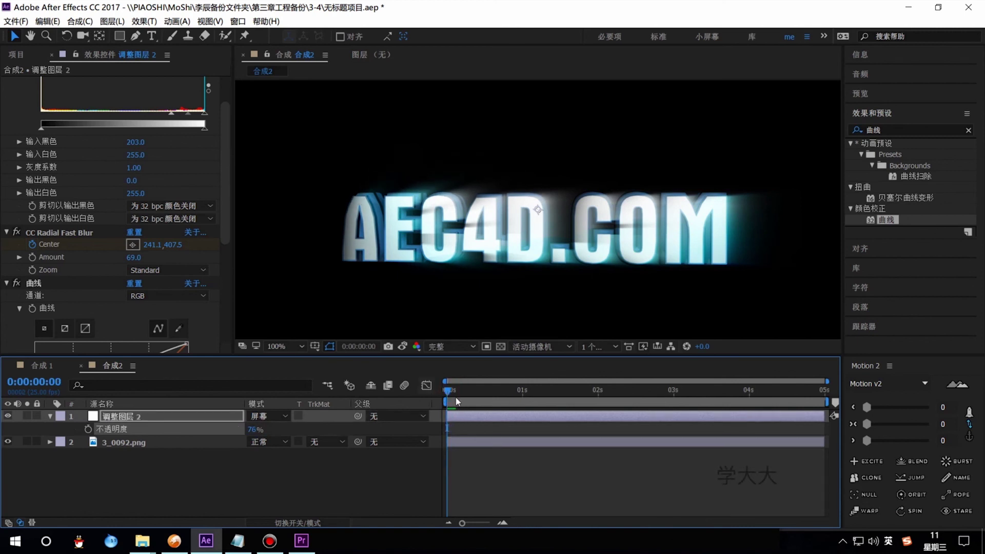
pyautogui.press('space')
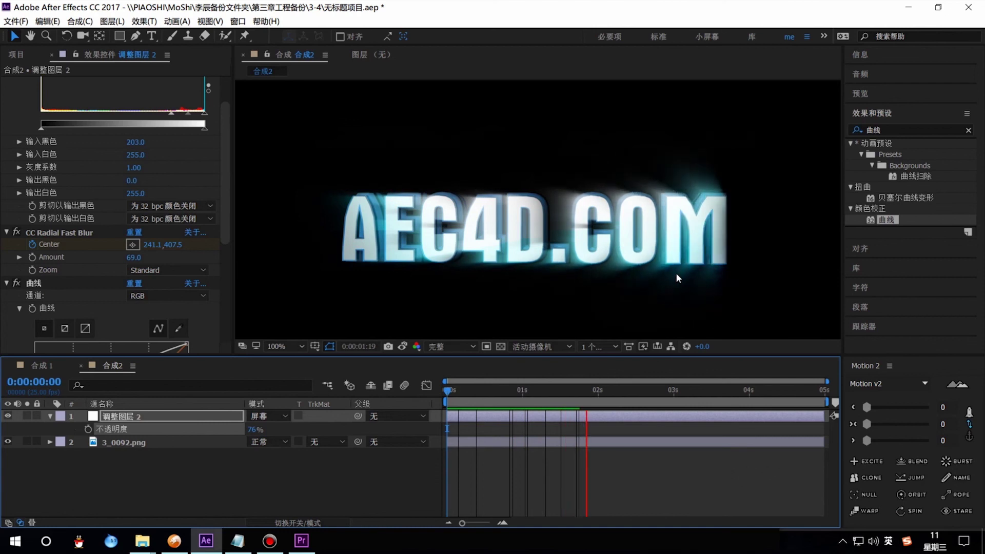
pyautogui.press('space')
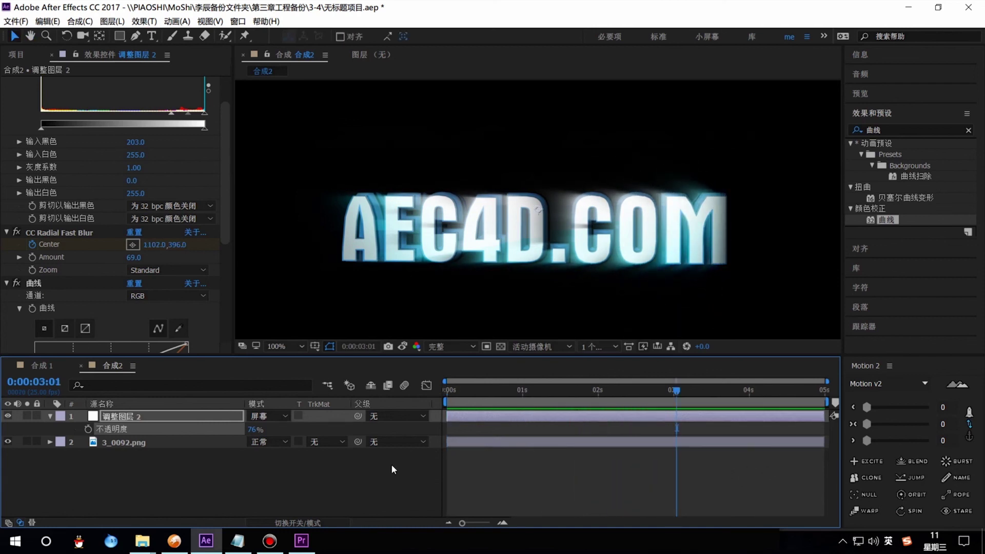